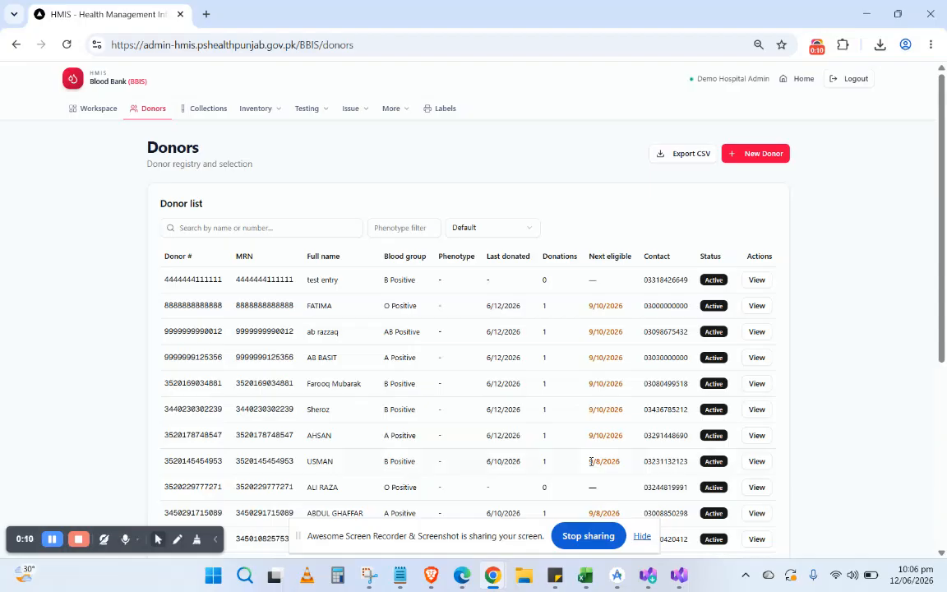
Look over the donor list and highlight the donor number of the "test entry" donor
scroll(379, 391, down, 3)
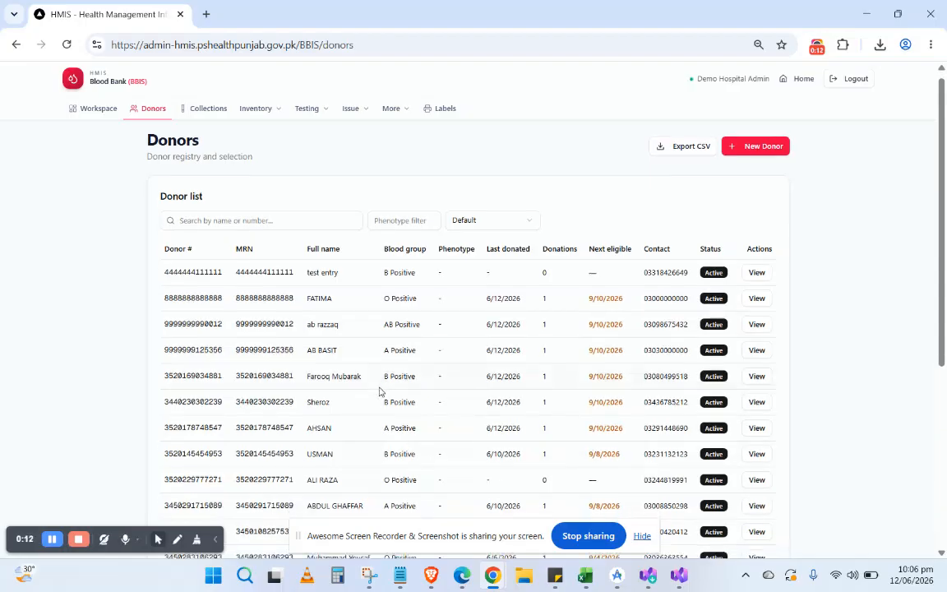
scroll(379, 391, up, 3)
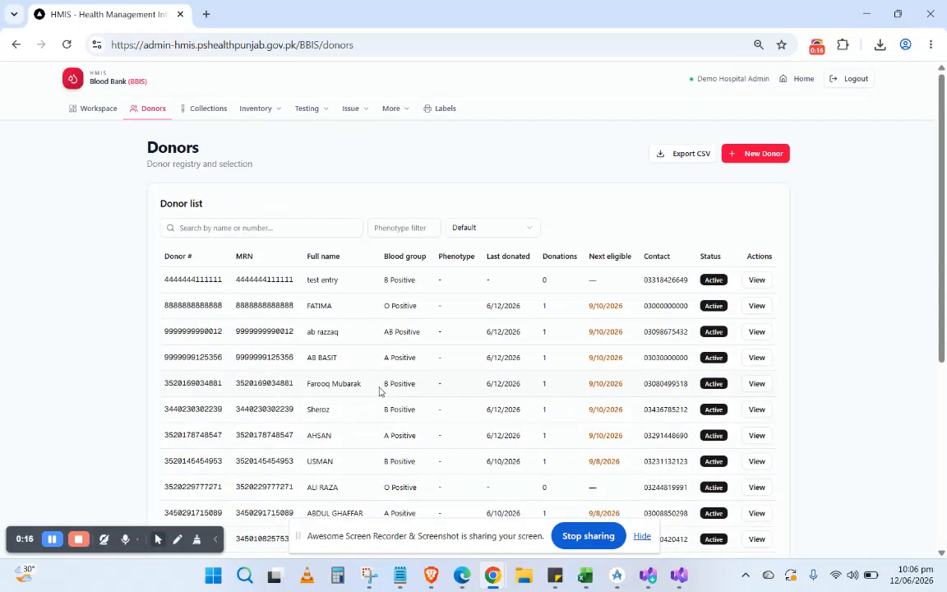
double_click(203, 278)
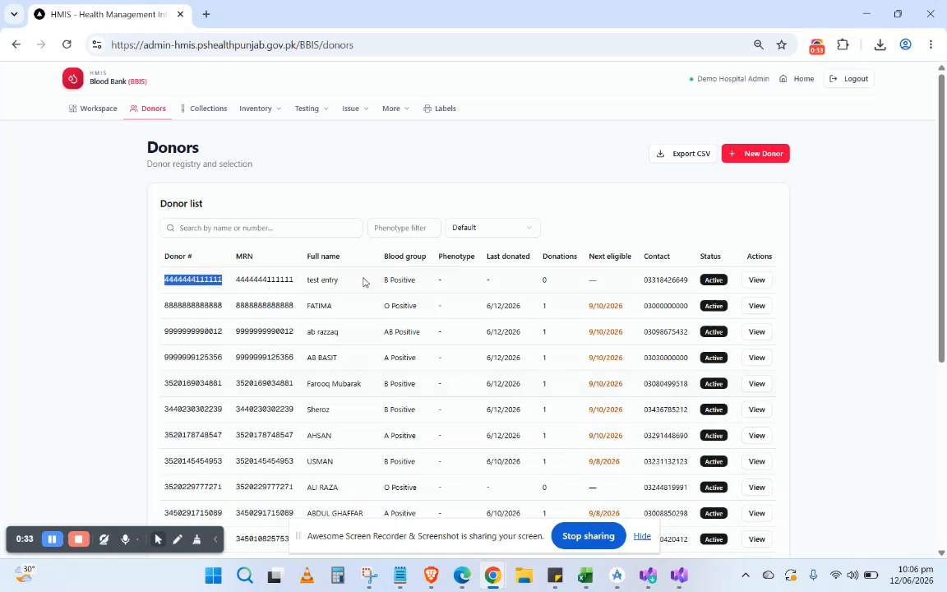
Start a new collection, find the "test entry" donor by partial donor number, and proceed to the donation details with that donor
click(209, 115)
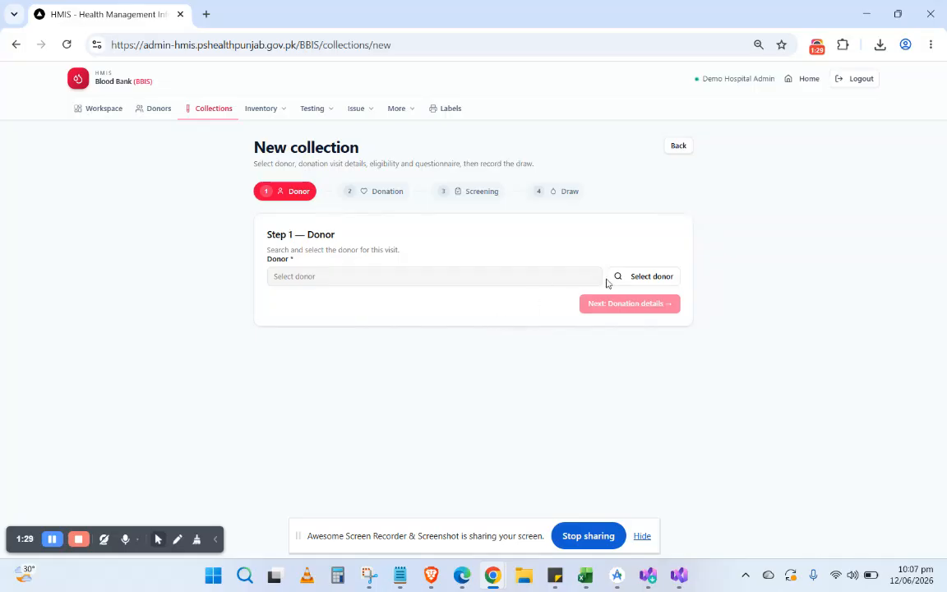
click(647, 285)
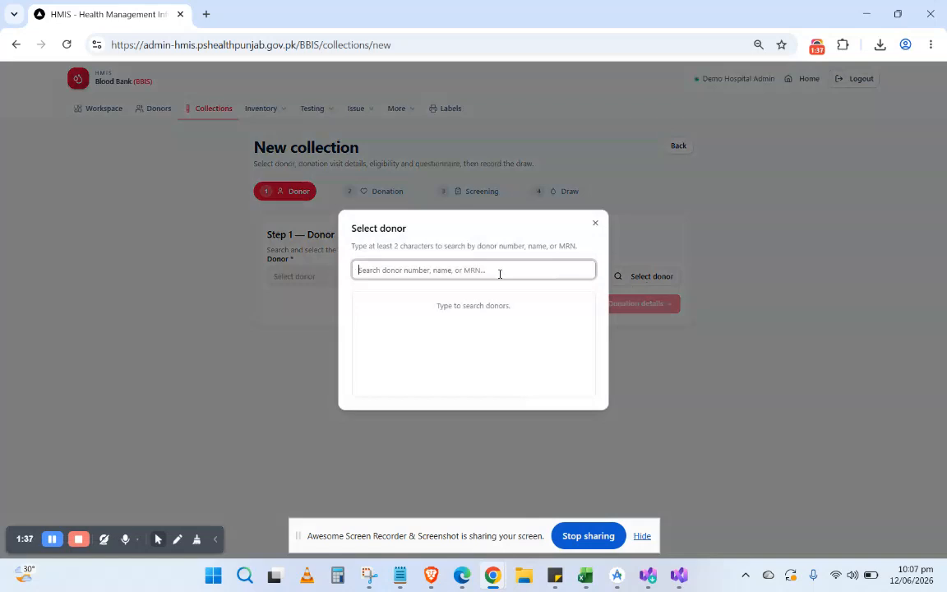
text(444)
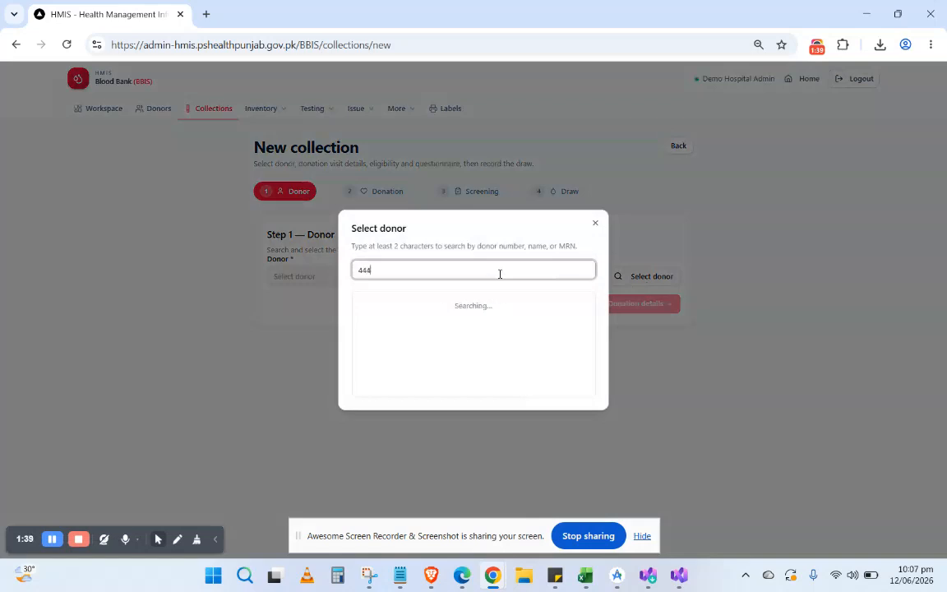
text(44)
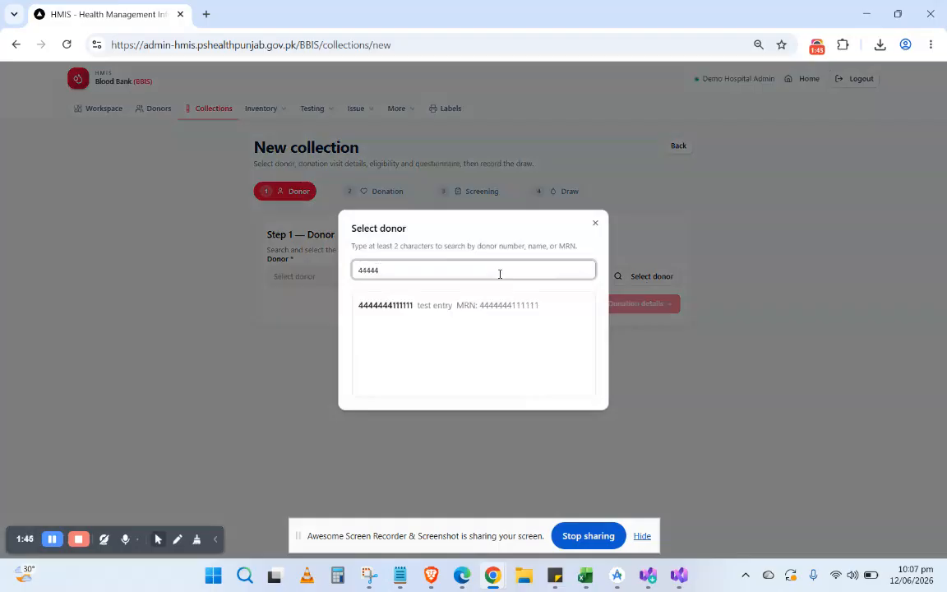
click(465, 311)
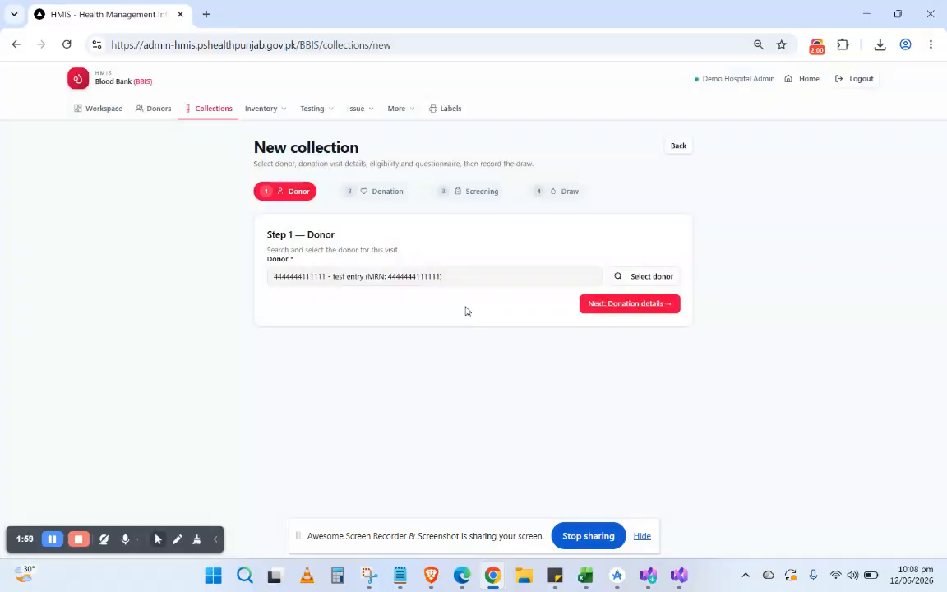
click(622, 304)
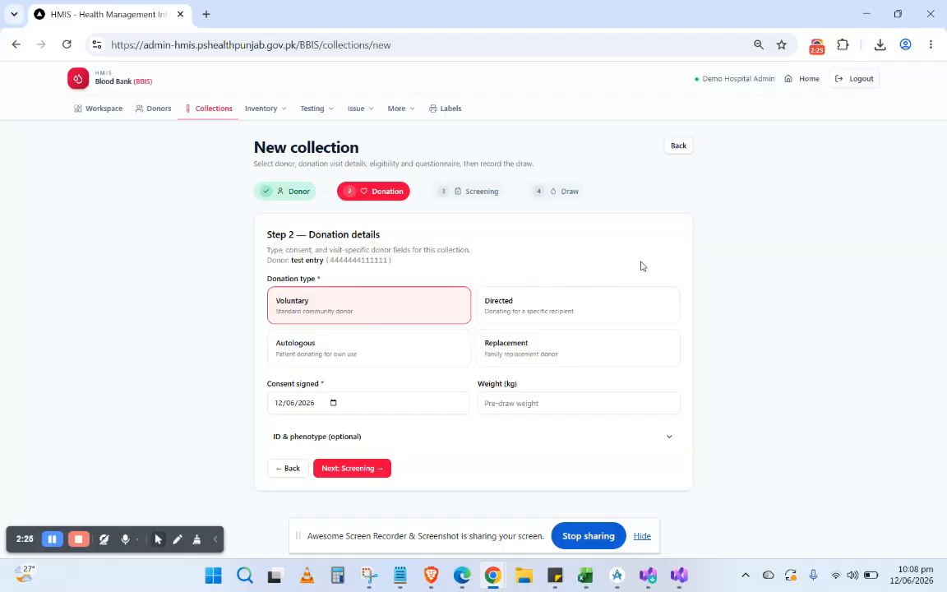
Set the donation type to Voluntary and proceed to the screening stage
click(496, 313)
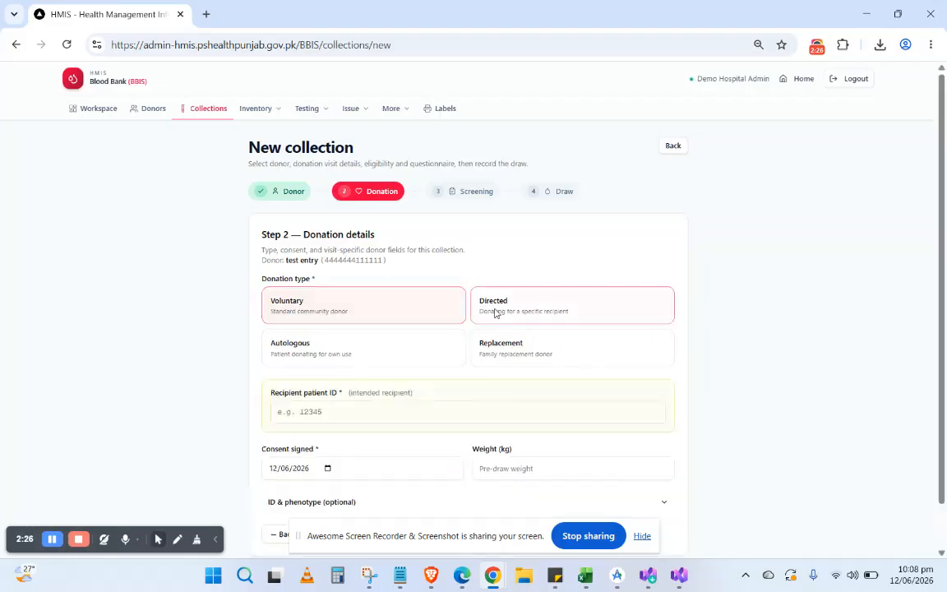
click(416, 306)
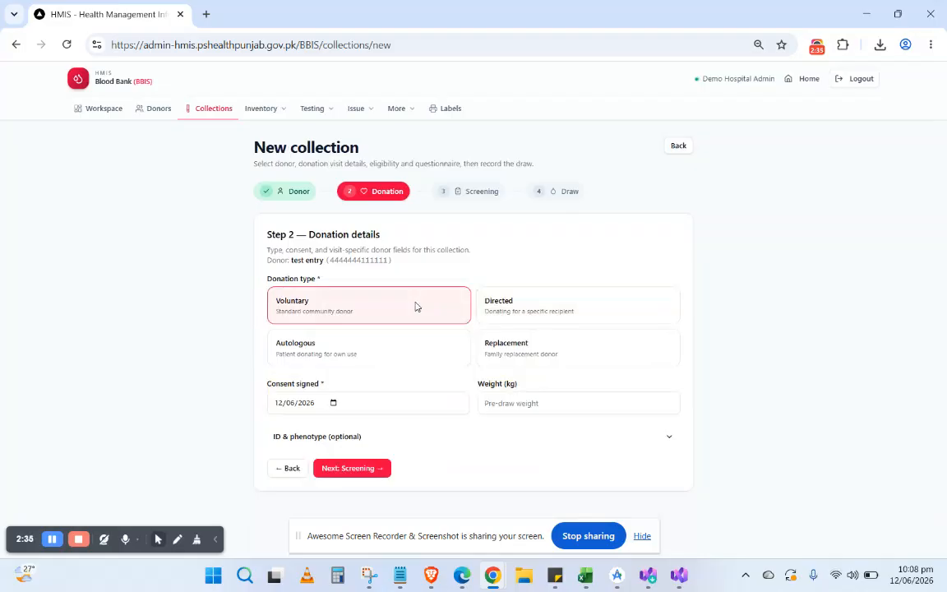
click(333, 403)
click(700, 422)
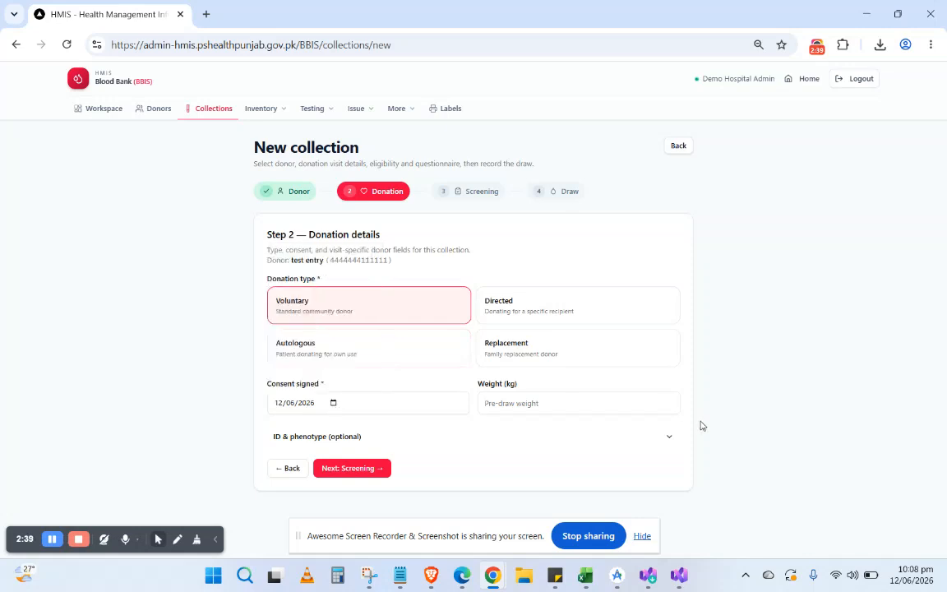
click(352, 468)
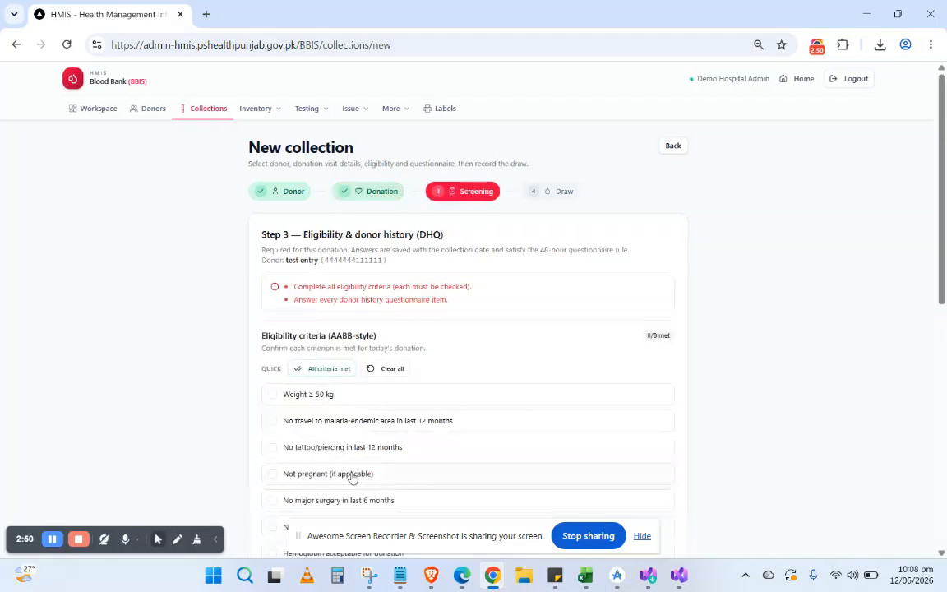
Examine the eligibility criteria and the donor history questionnaire items of the screening stage
scroll(351, 477, down, 5)
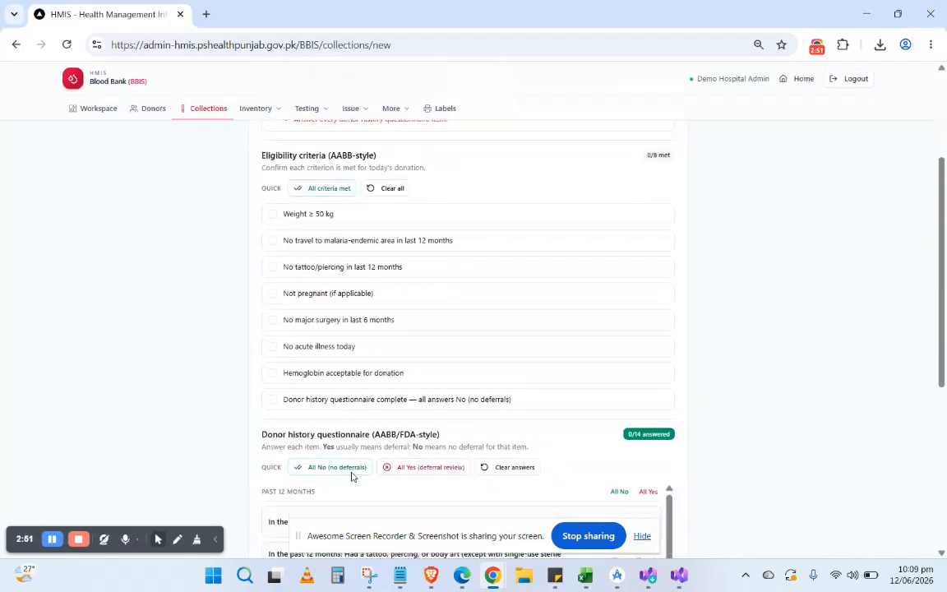
scroll(352, 477, down, 5)
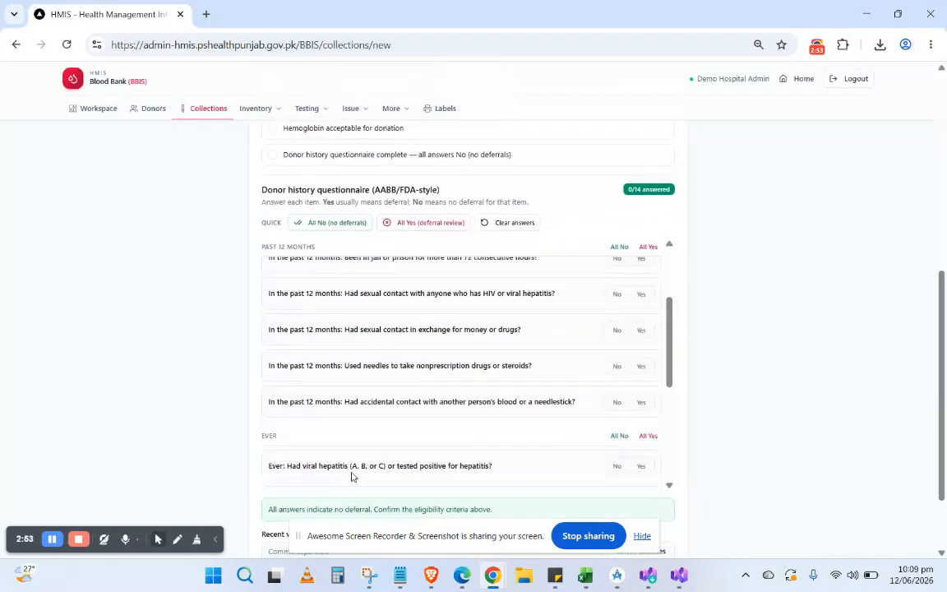
scroll(352, 477, down, 1)
scroll(761, 448, down, 2)
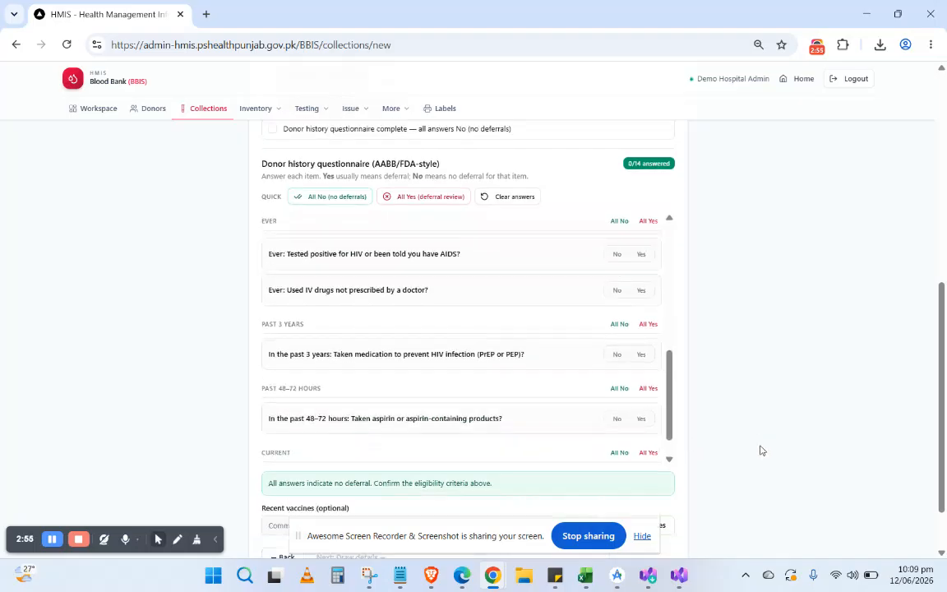
scroll(762, 450, up, 4)
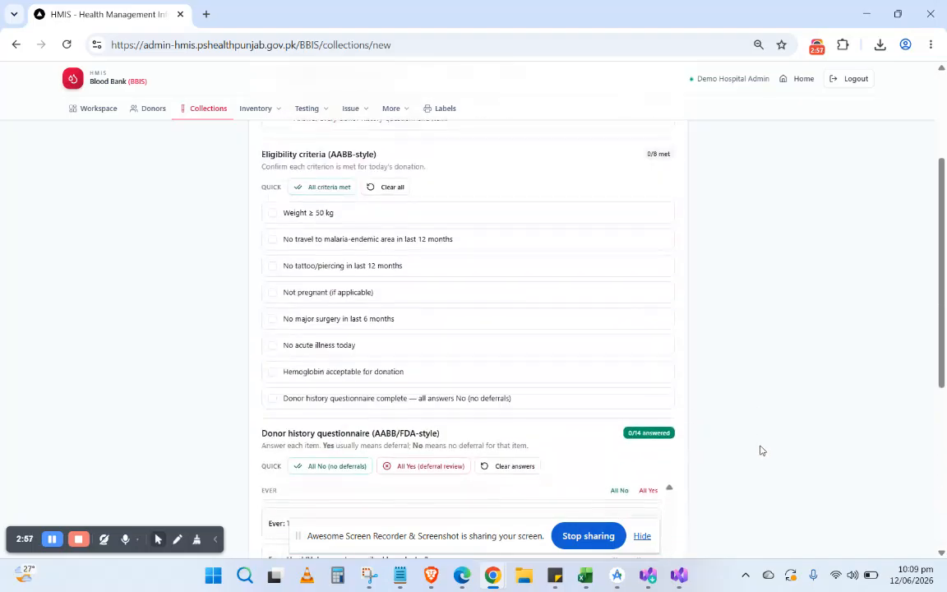
scroll(761, 450, up, 2)
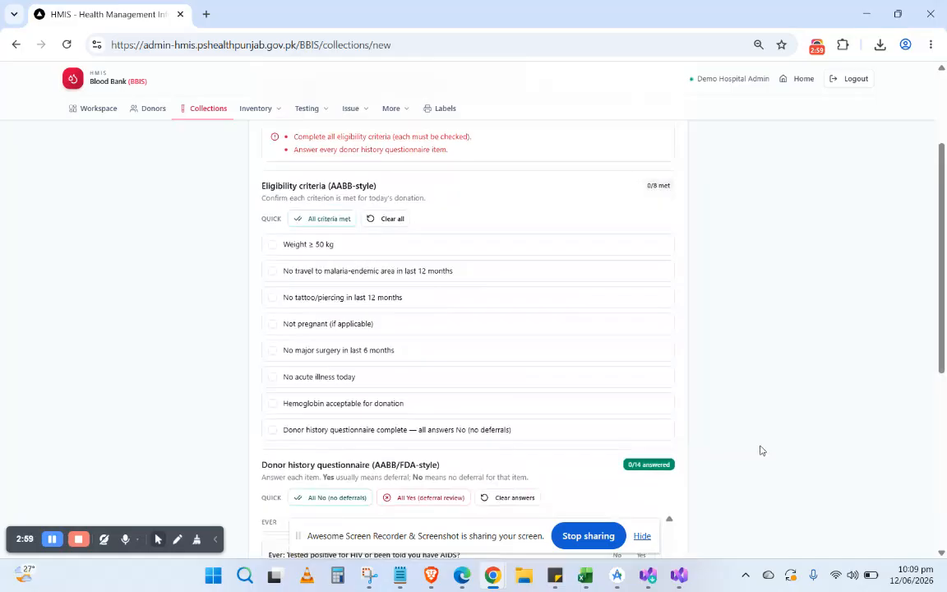
scroll(761, 450, up, 1)
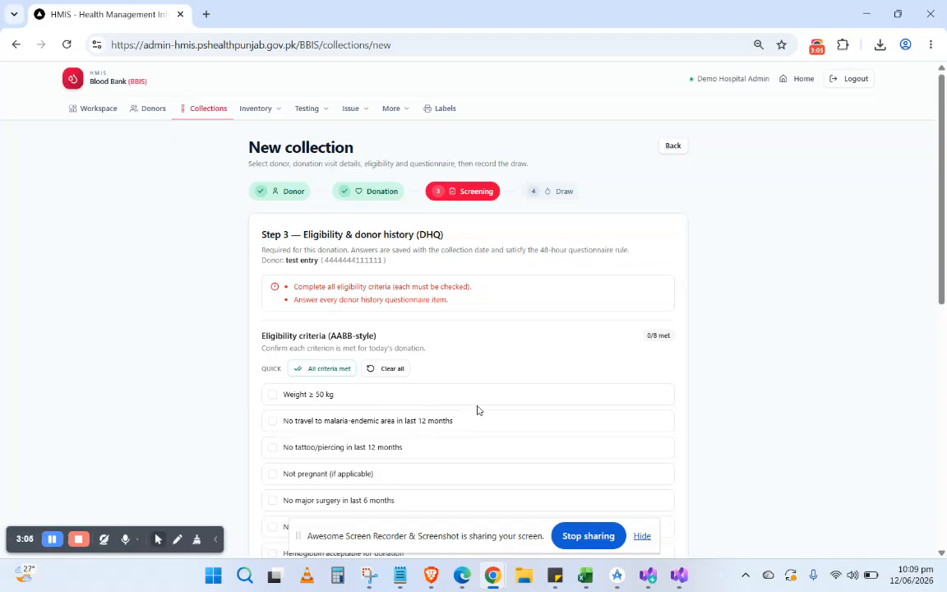
scroll(478, 409, down, 3)
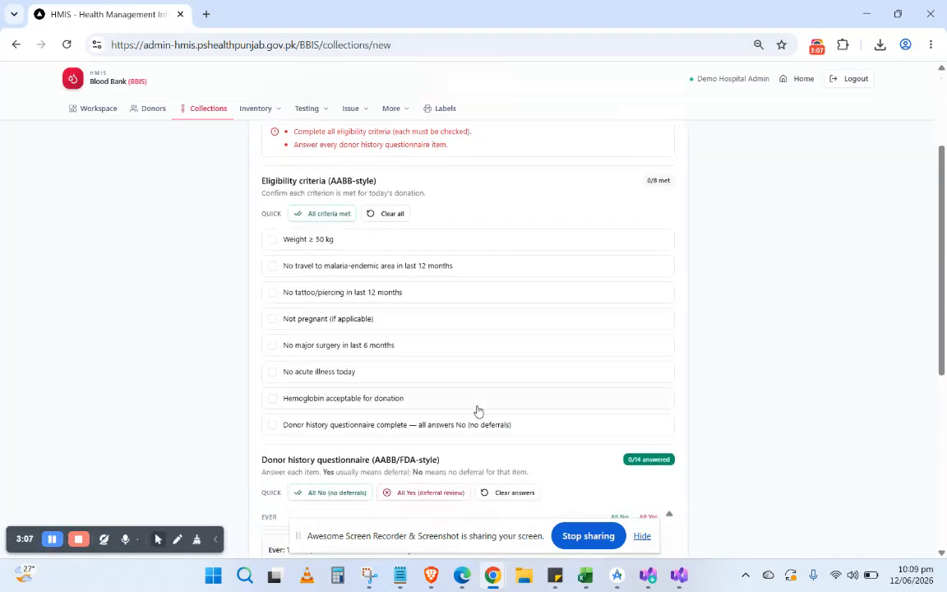
scroll(478, 409, down, 2)
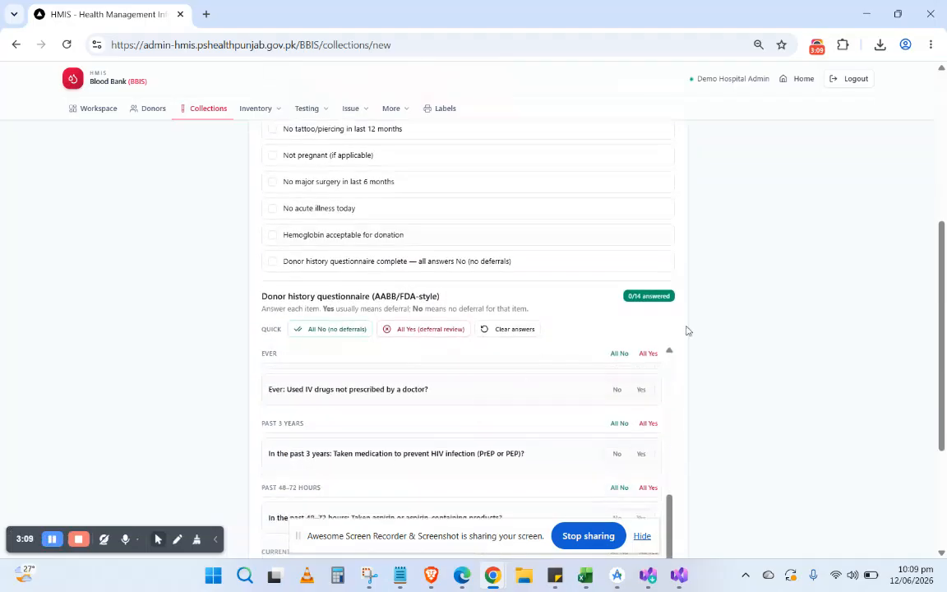
scroll(747, 301, up, 3)
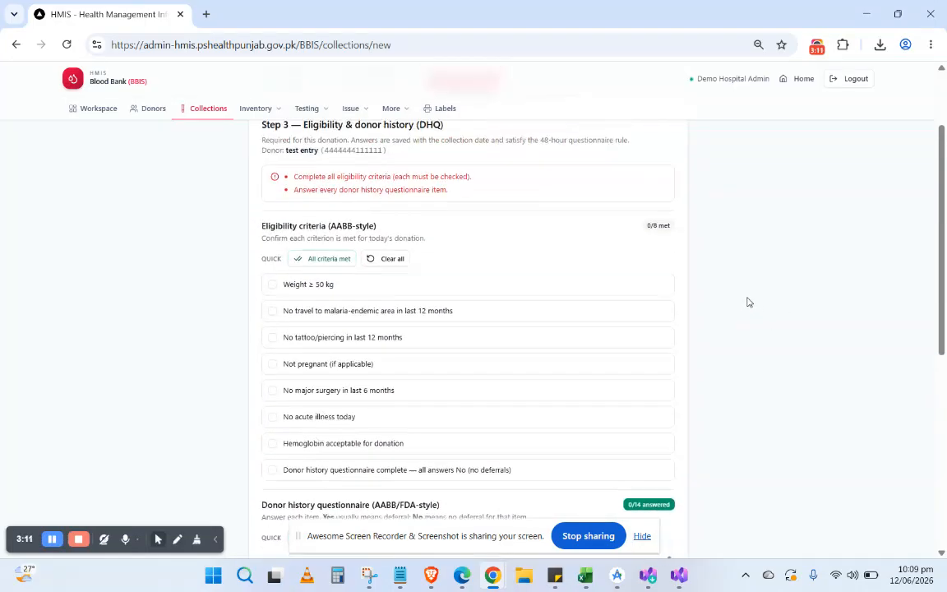
scroll(747, 301, up, 1)
scroll(748, 302, down, 1)
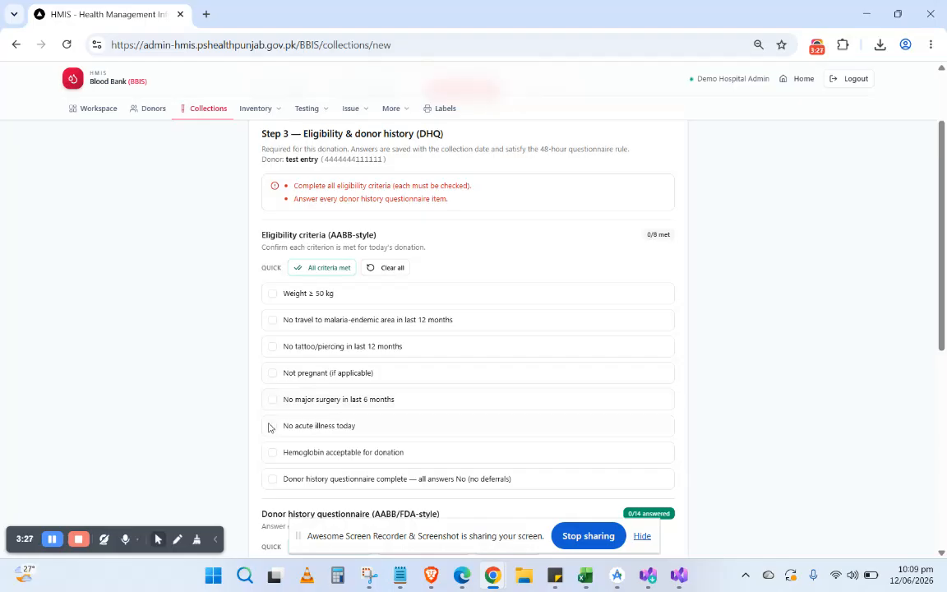
scroll(270, 430, down, 2)
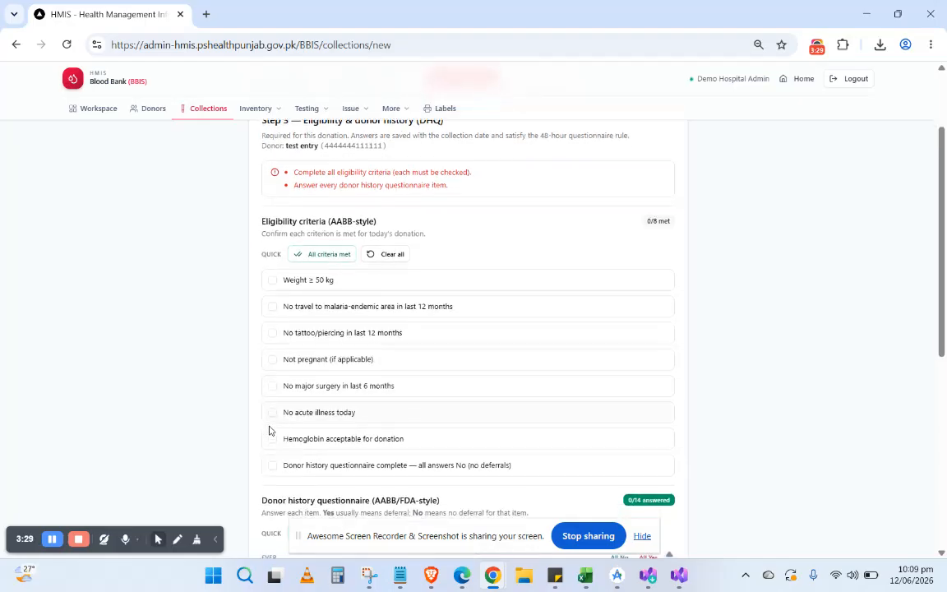
scroll(269, 426, up, 1)
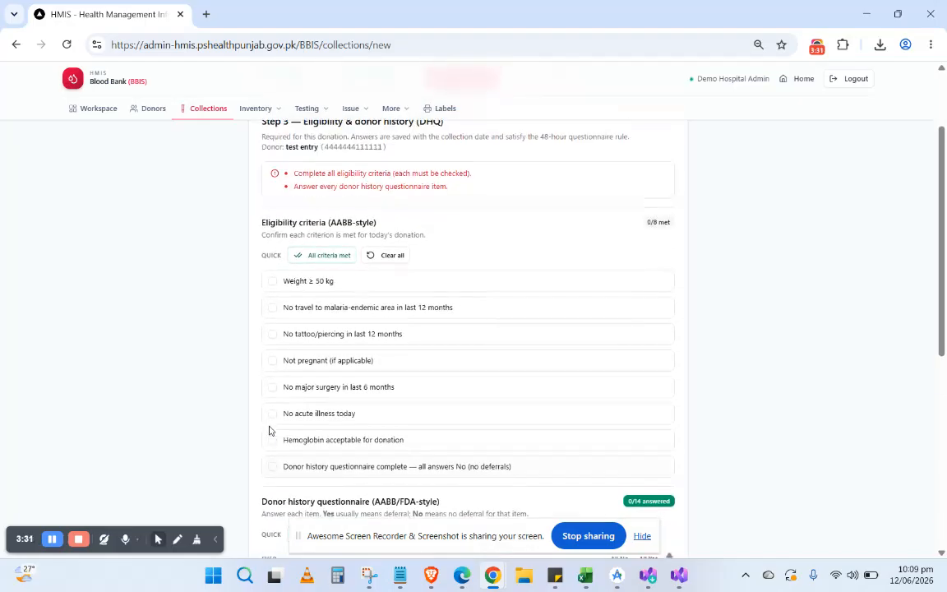
Mark all the eligibility criteria as met for today's donation
click(272, 284)
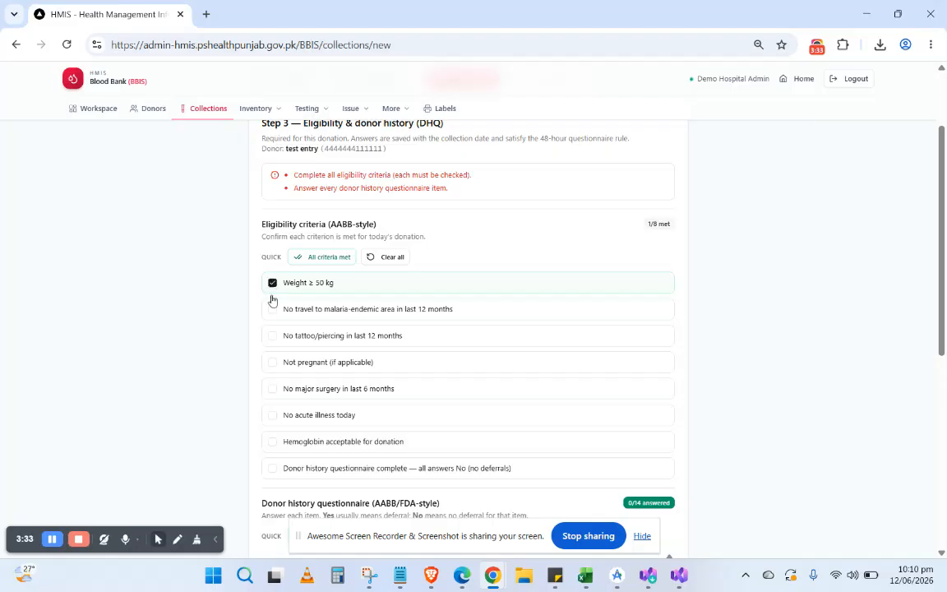
click(272, 311)
click(272, 334)
click(272, 363)
click(273, 390)
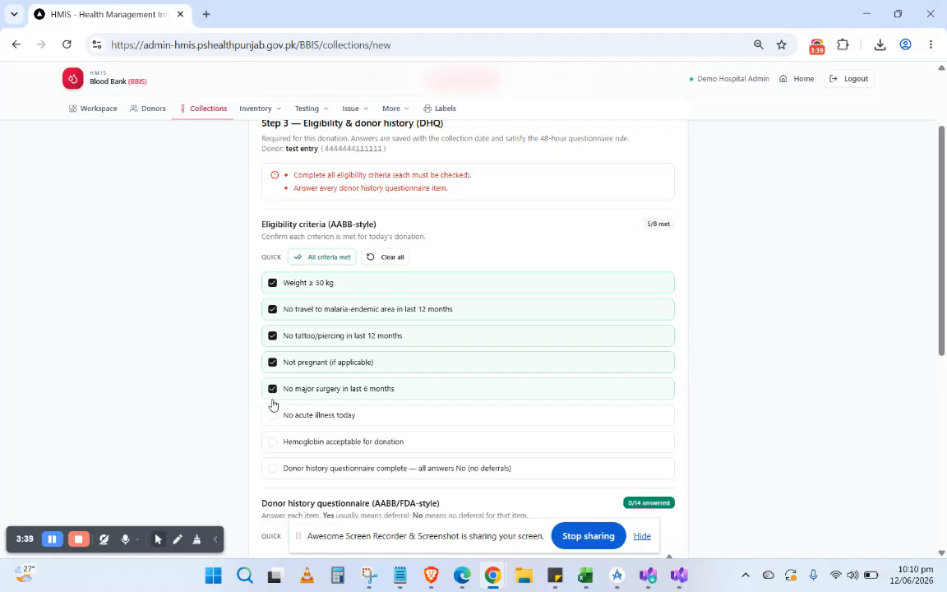
click(272, 415)
scroll(308, 331, up, 1)
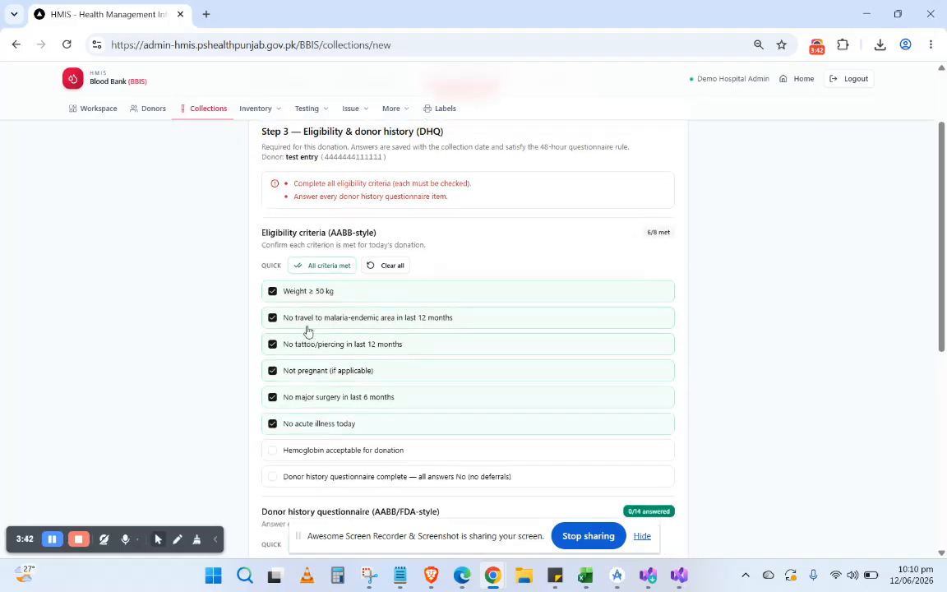
click(313, 266)
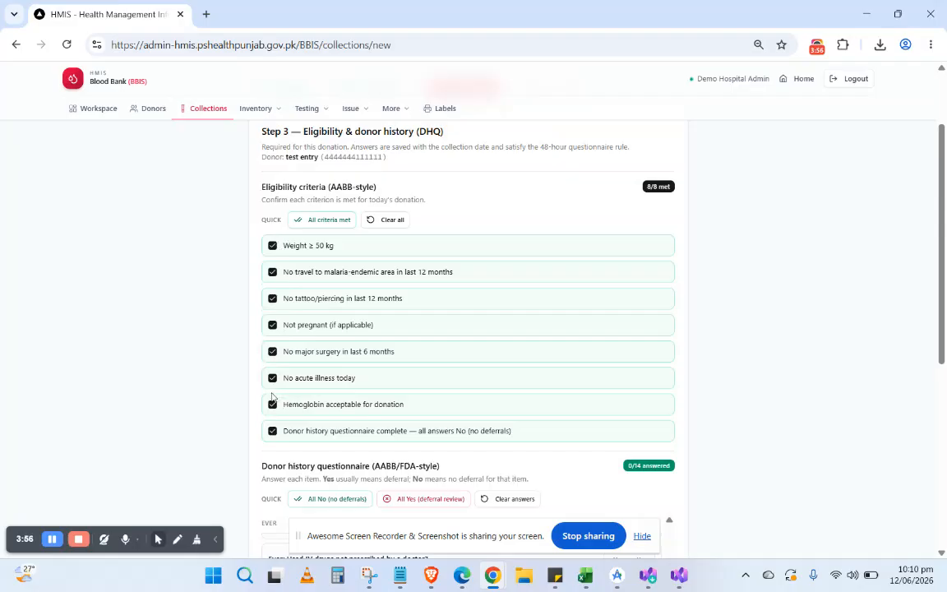
Answer No to the donor history question about receiving a blood transfusion or blood products in the past 12 months
scroll(273, 397, down, 5)
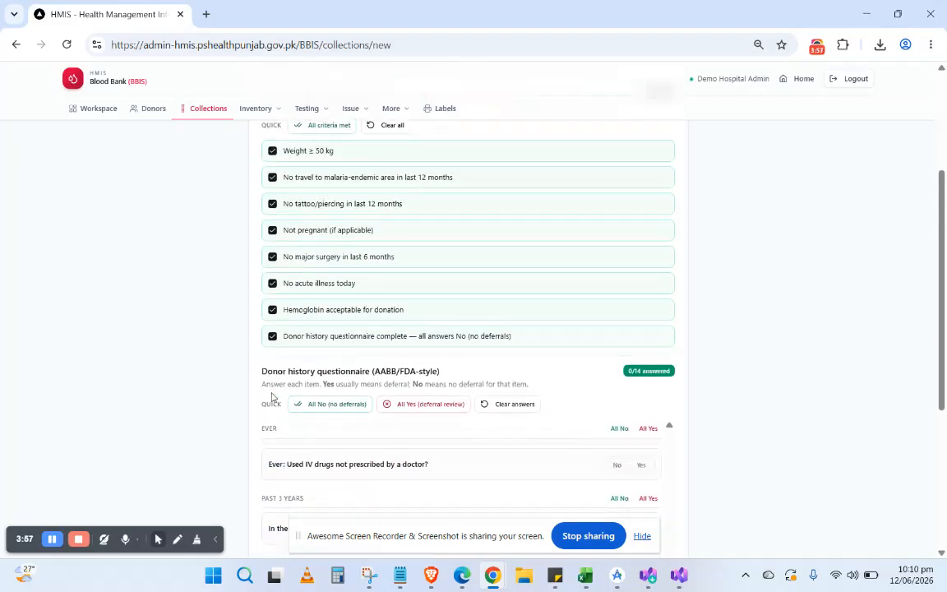
scroll(272, 397, down, 1)
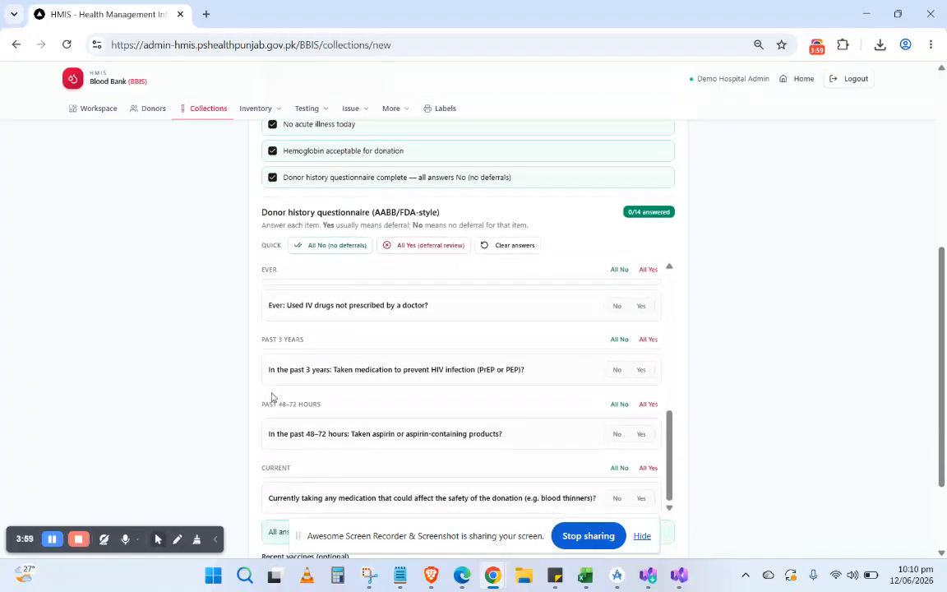
scroll(275, 387, up, 5)
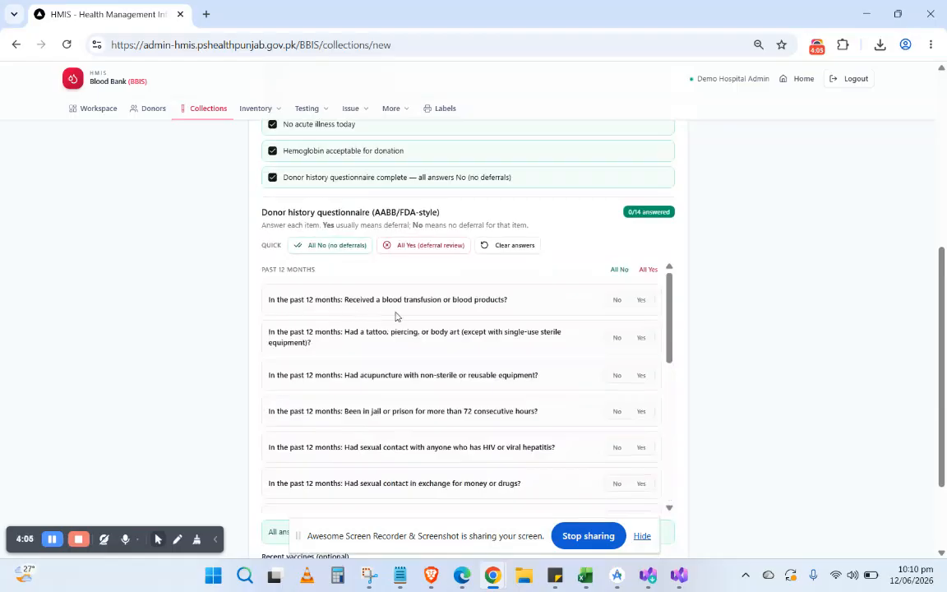
click(640, 300)
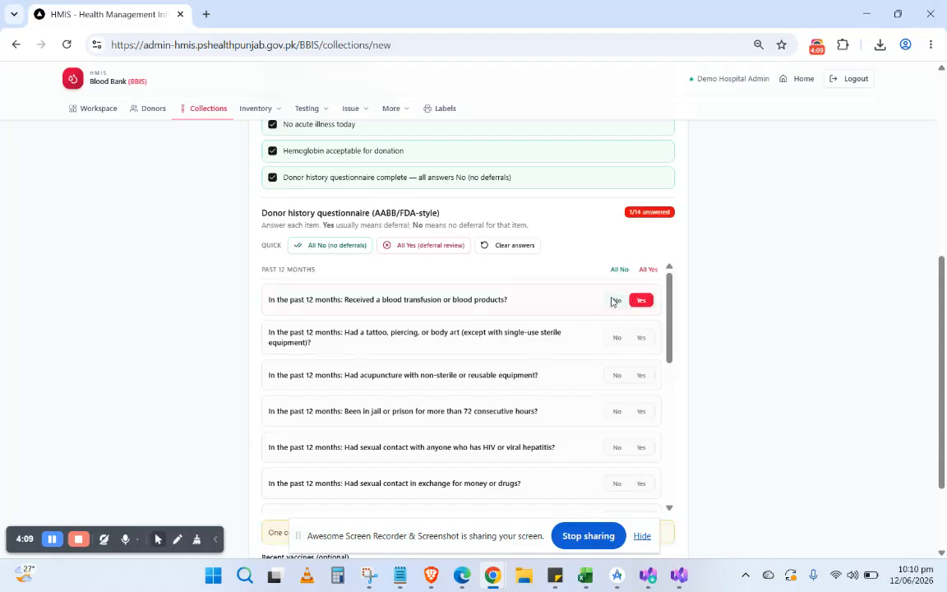
click(614, 300)
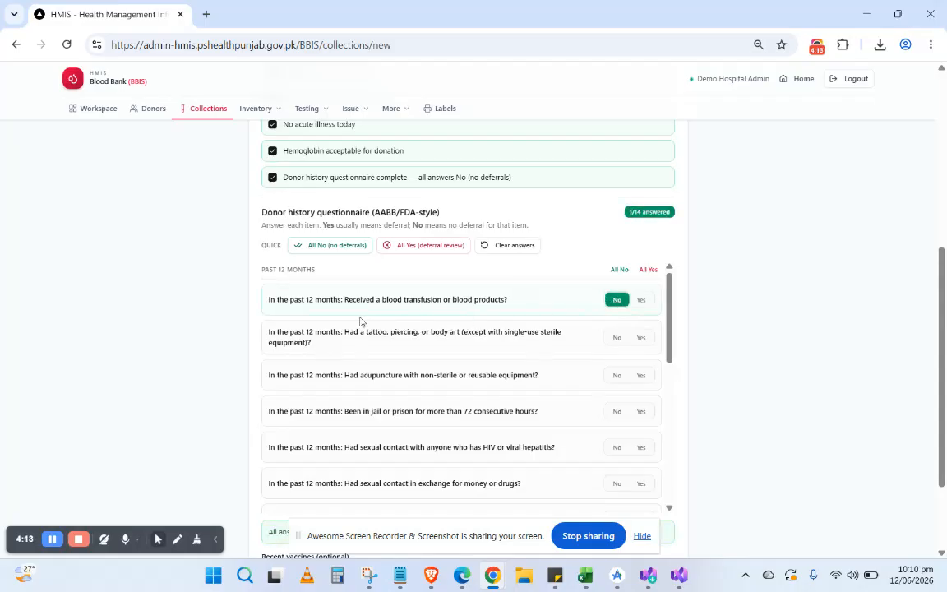
scroll(394, 321, down, 1)
scroll(359, 321, up, 1)
scroll(243, 386, down, 1)
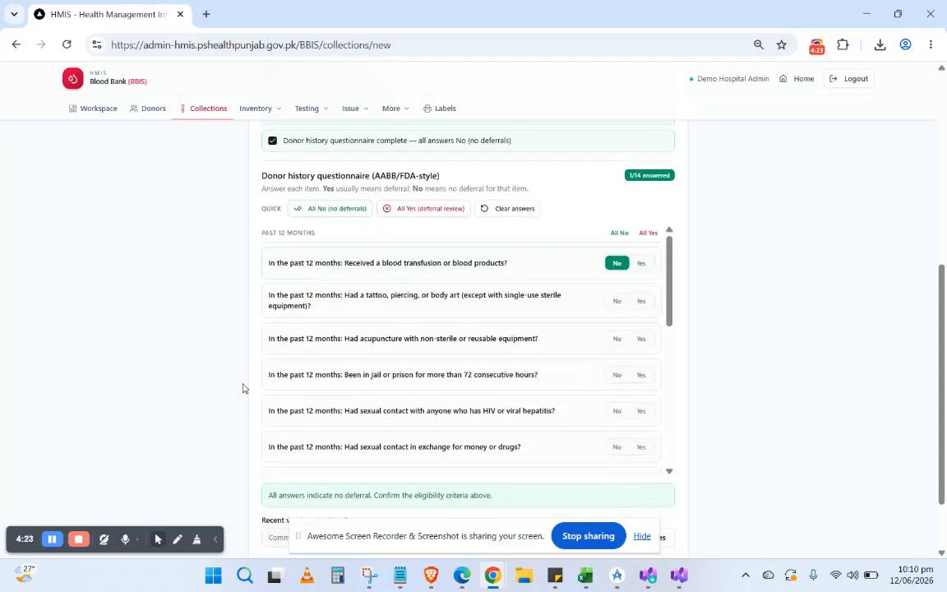
Answer No to all donor history questionnaire items and proceed to the draw details stage
scroll(234, 391, down, 2)
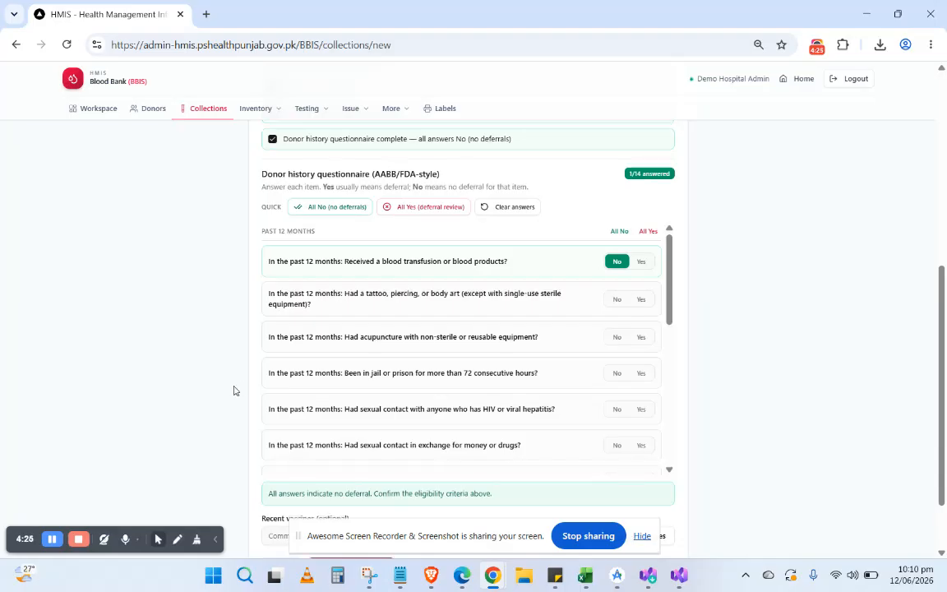
scroll(234, 391, up, 2)
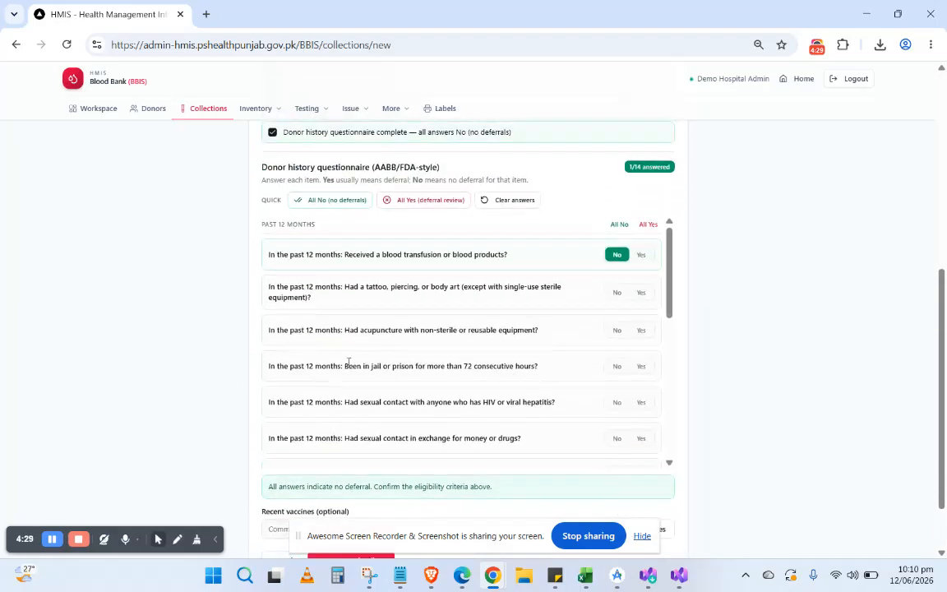
click(324, 201)
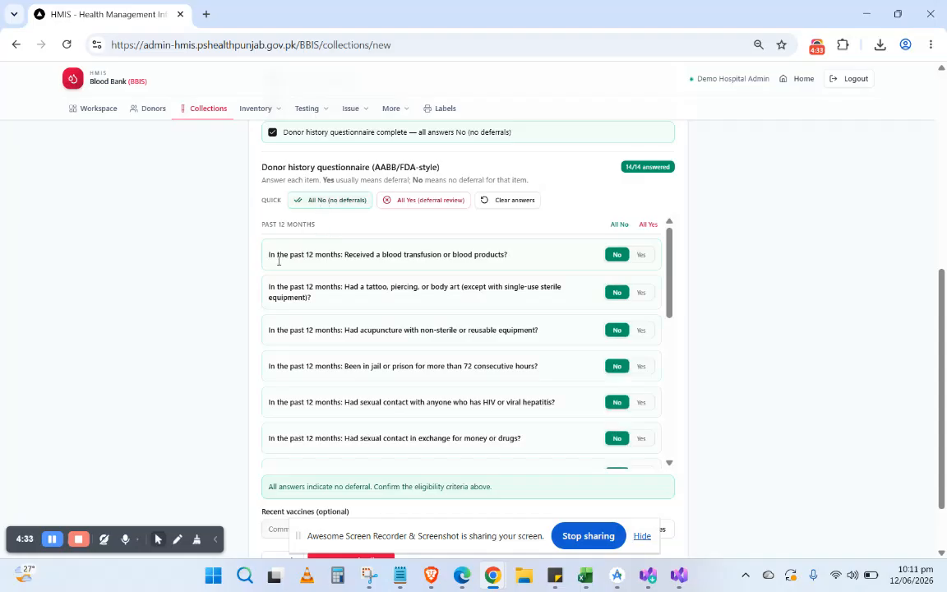
scroll(256, 318, down, 1)
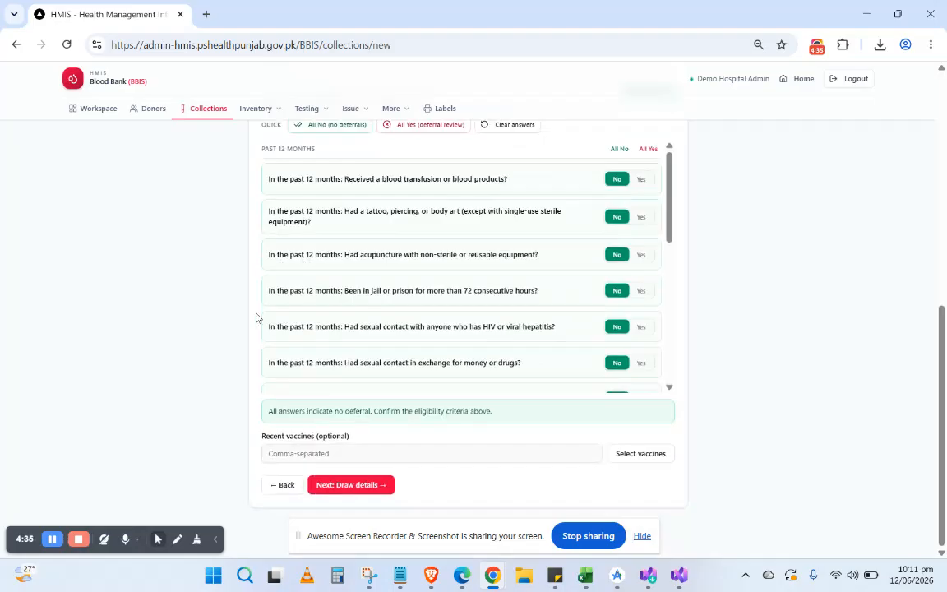
click(349, 484)
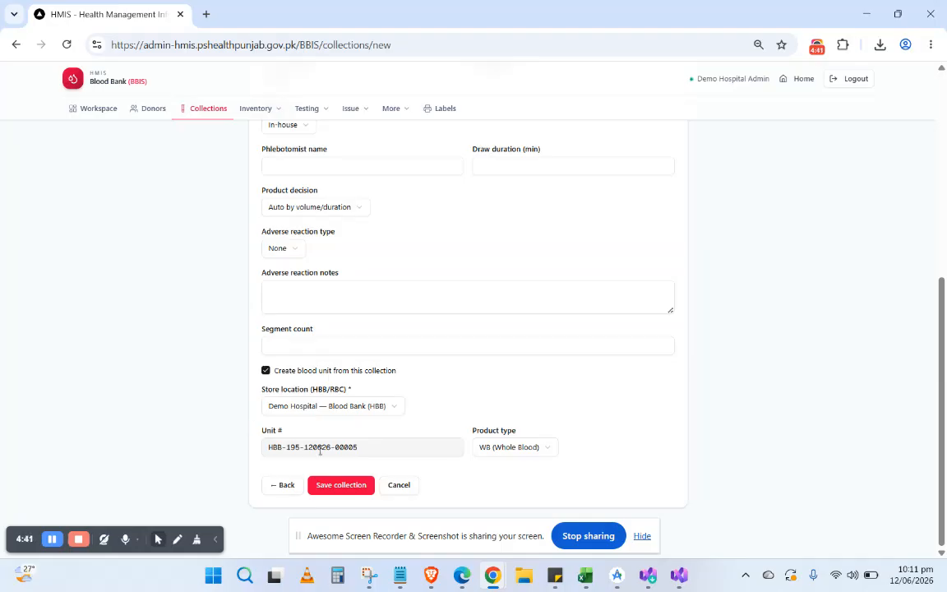
Copy the unit number assigned to this collection
triple_click(320, 449)
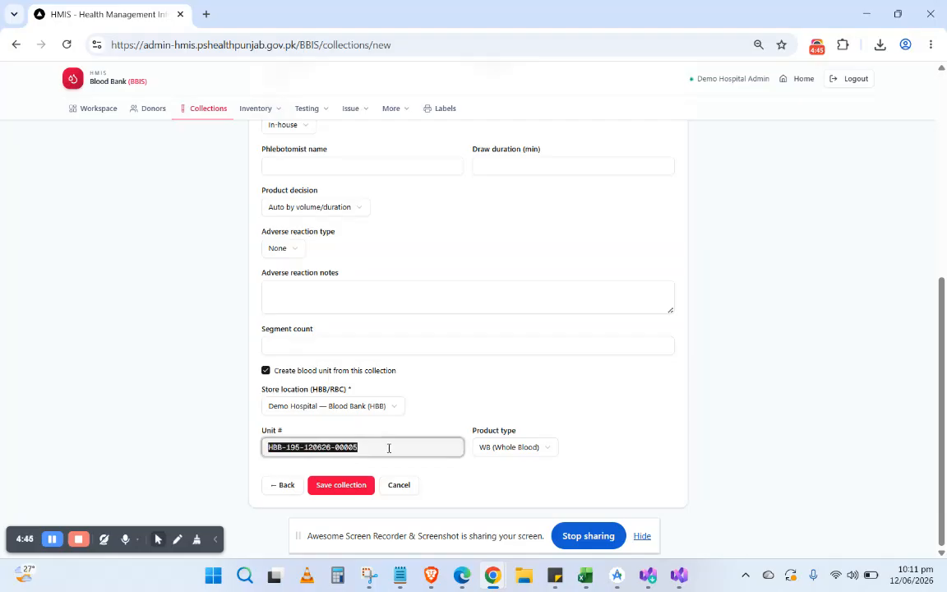
click(389, 448)
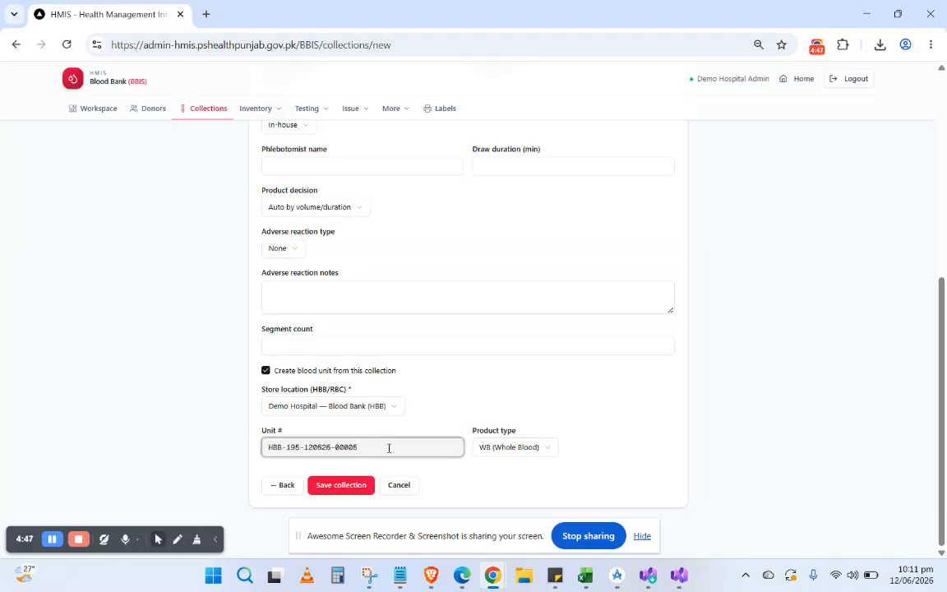
drag(370, 448, 237, 448)
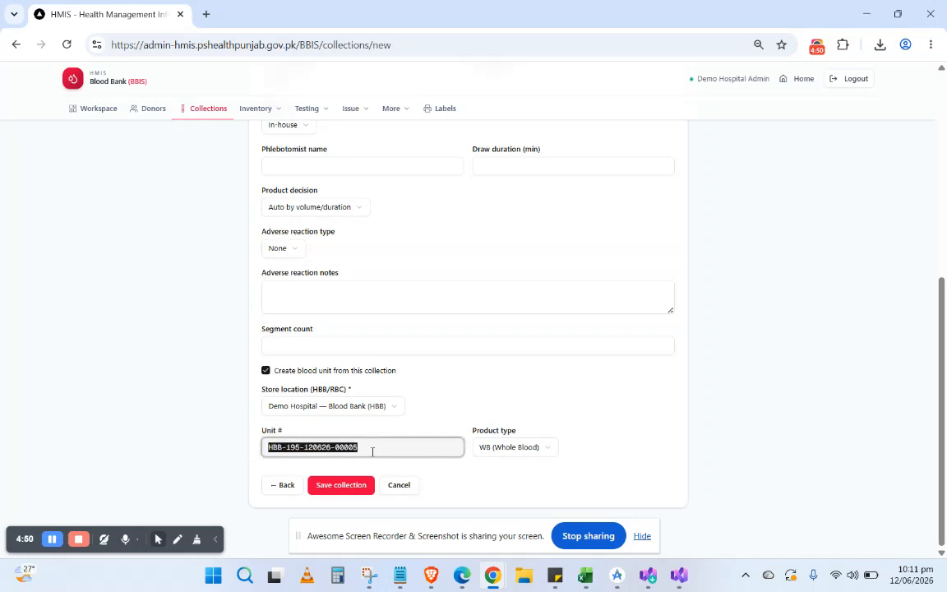
click(386, 446)
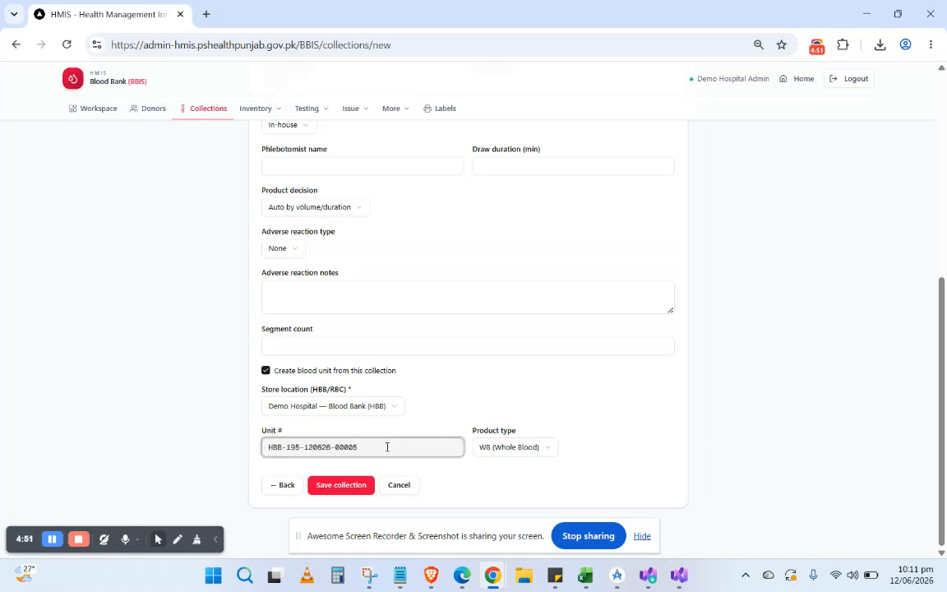
Examine the donor draw fields, including the calendar and time choices for the collection date/time
scroll(517, 420, up, 5)
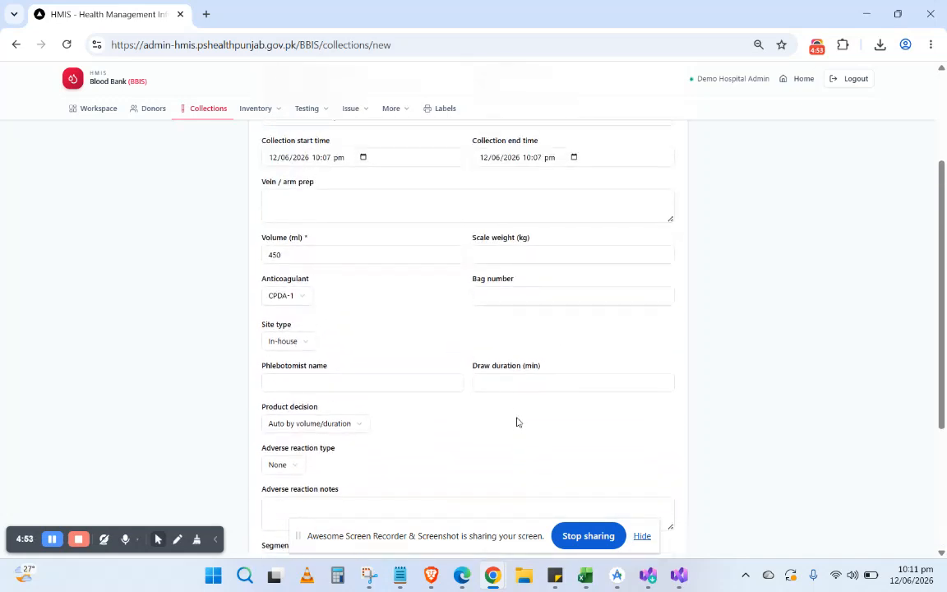
scroll(517, 421, up, 4)
scroll(517, 422, down, 1)
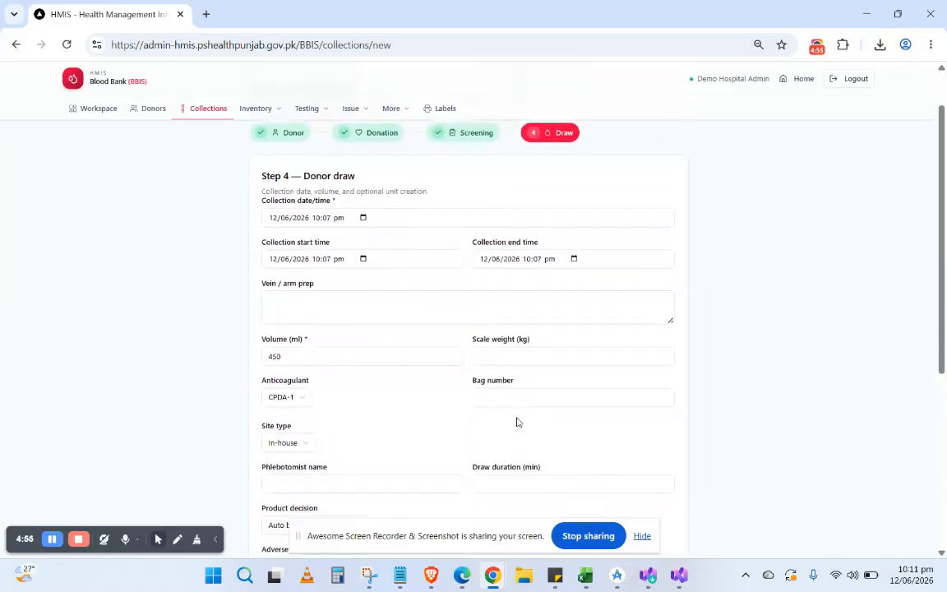
scroll(518, 423, down, 1)
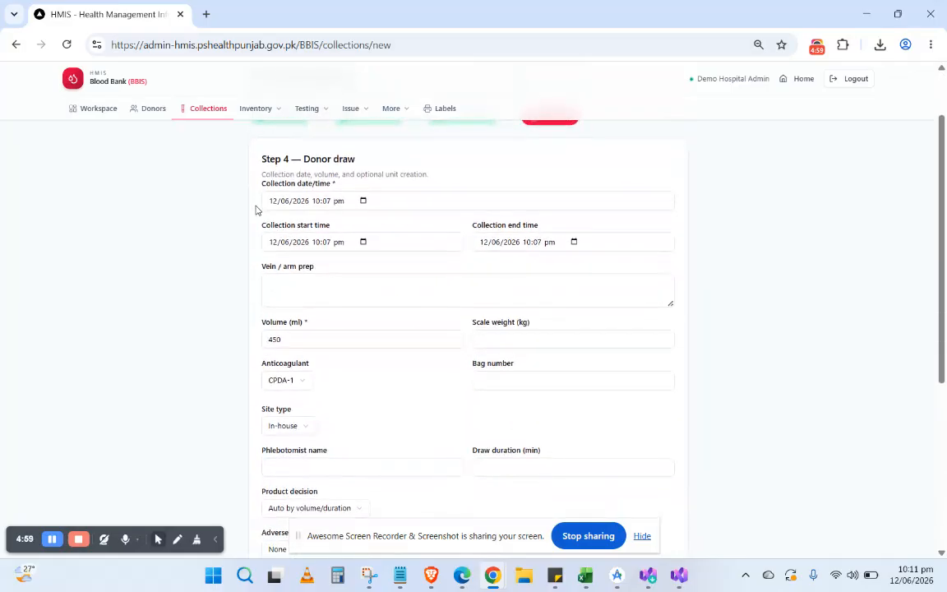
click(363, 201)
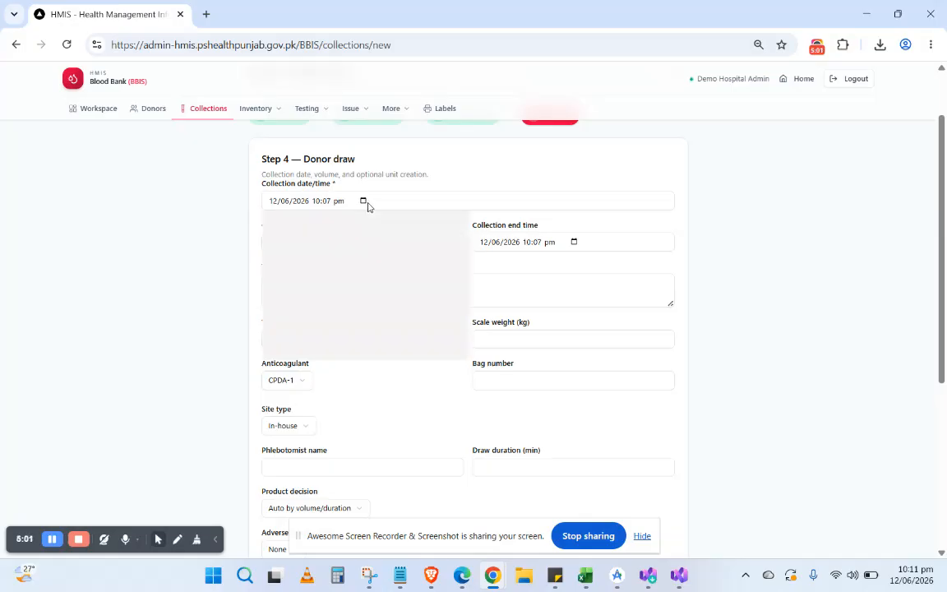
click(365, 204)
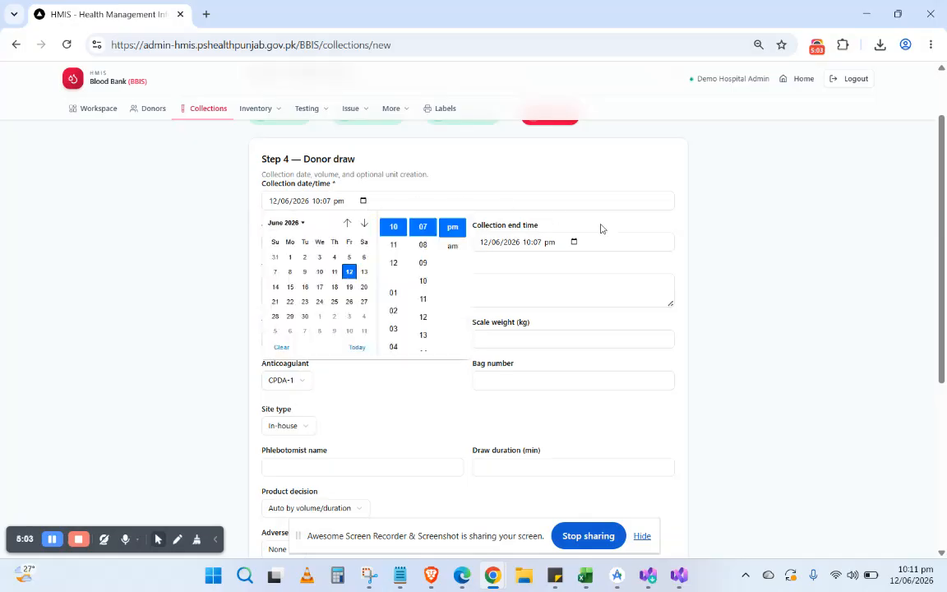
click(732, 271)
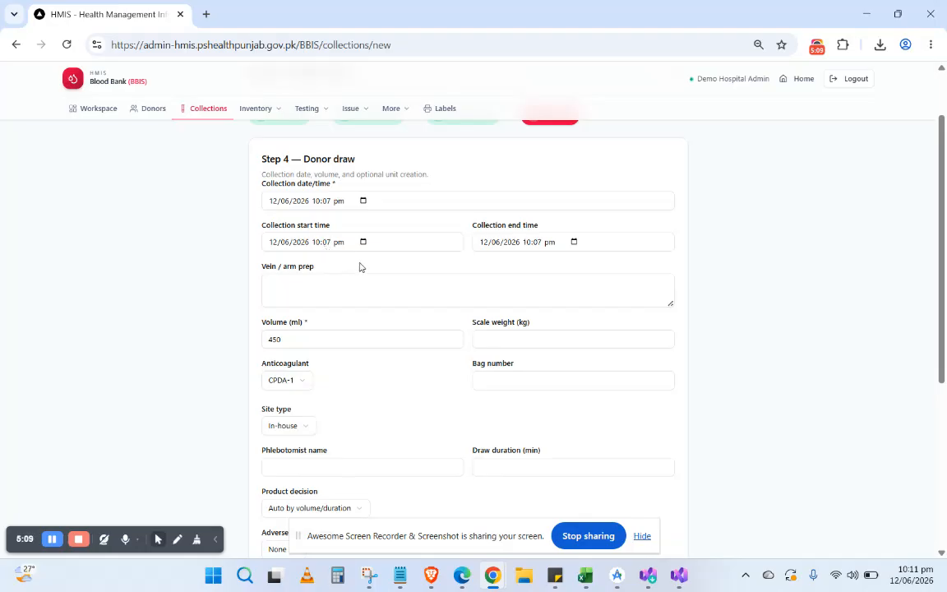
Set the collection volume to 455 ml and keep In-house as the site type
scroll(359, 266, down, 2)
click(314, 234)
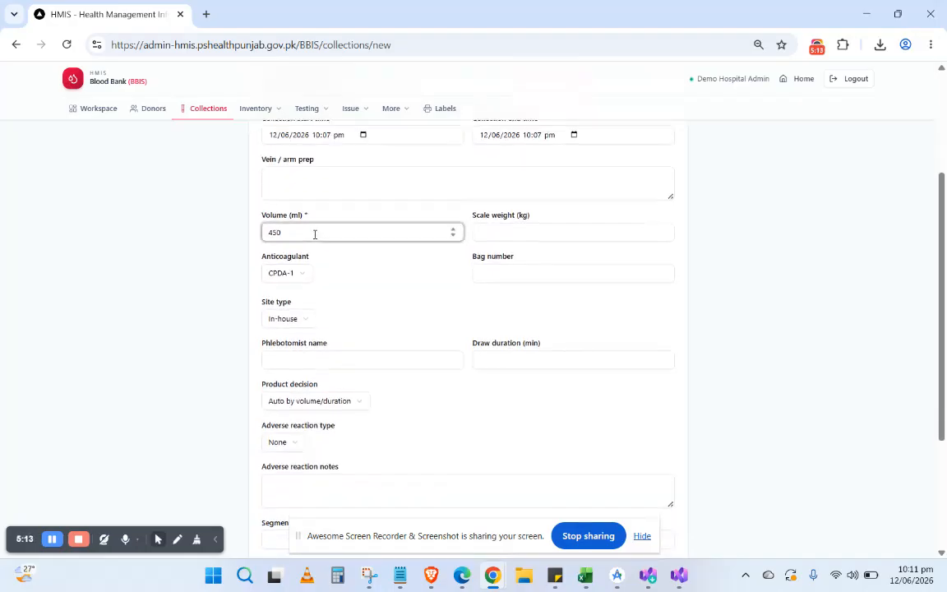
text(5)
scroll(351, 296, down, 1)
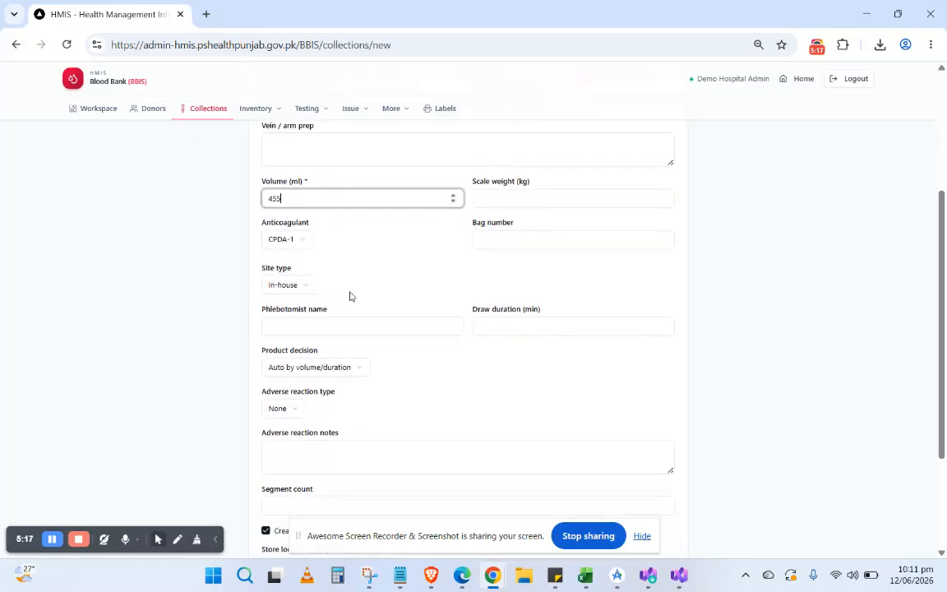
click(302, 287)
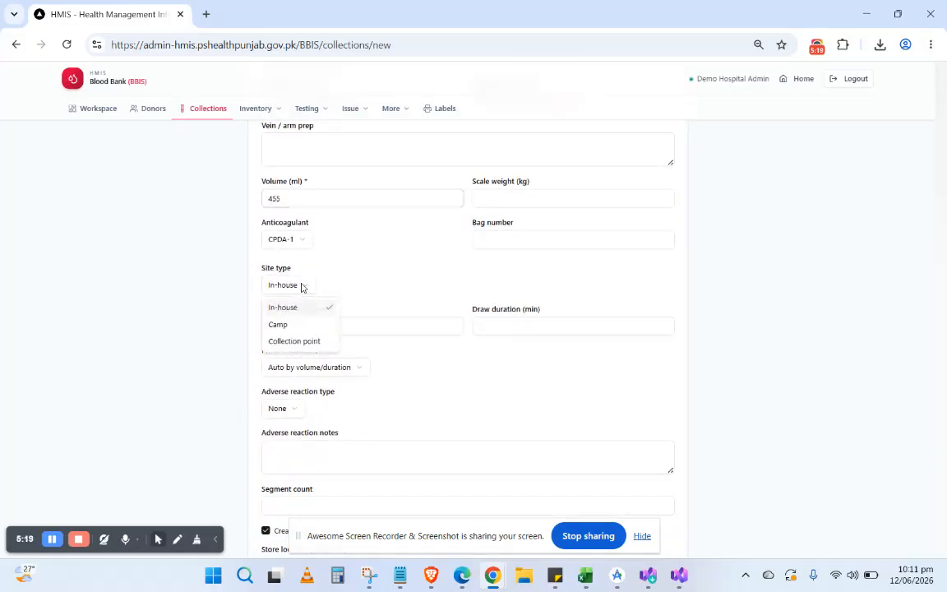
click(303, 285)
scroll(346, 280, down, 3)
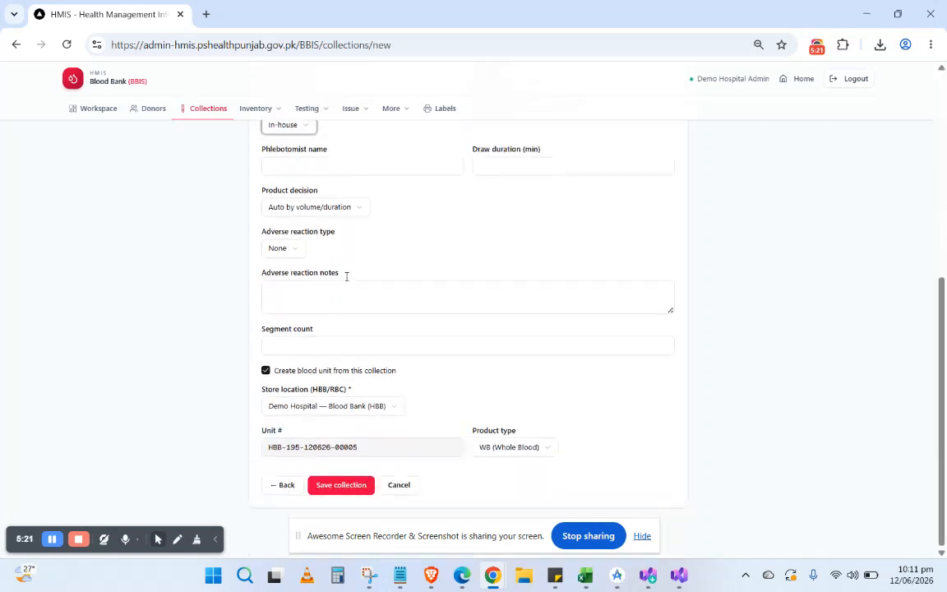
Choose WB (Whole Blood) as the unit's product type and save the collection
click(547, 454)
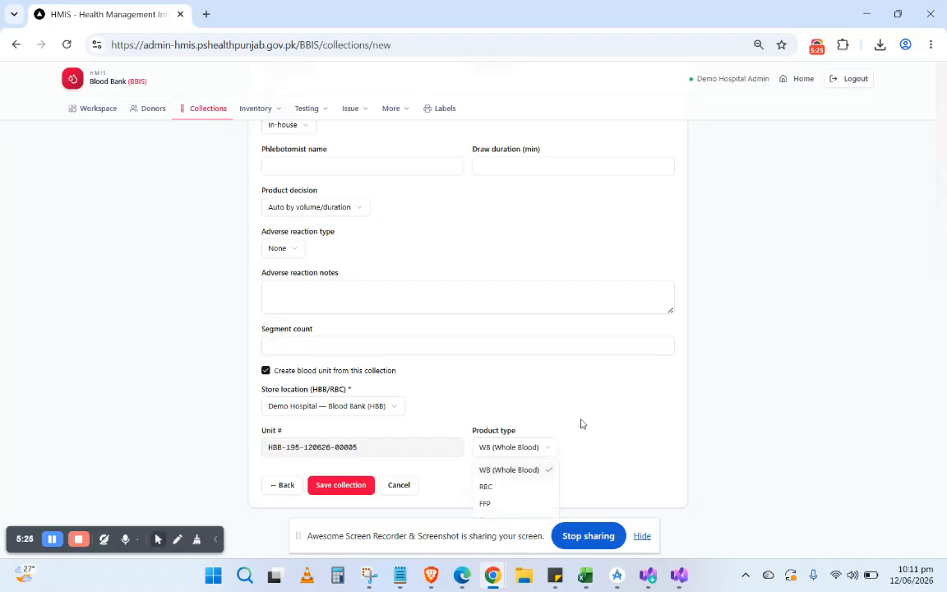
click(521, 471)
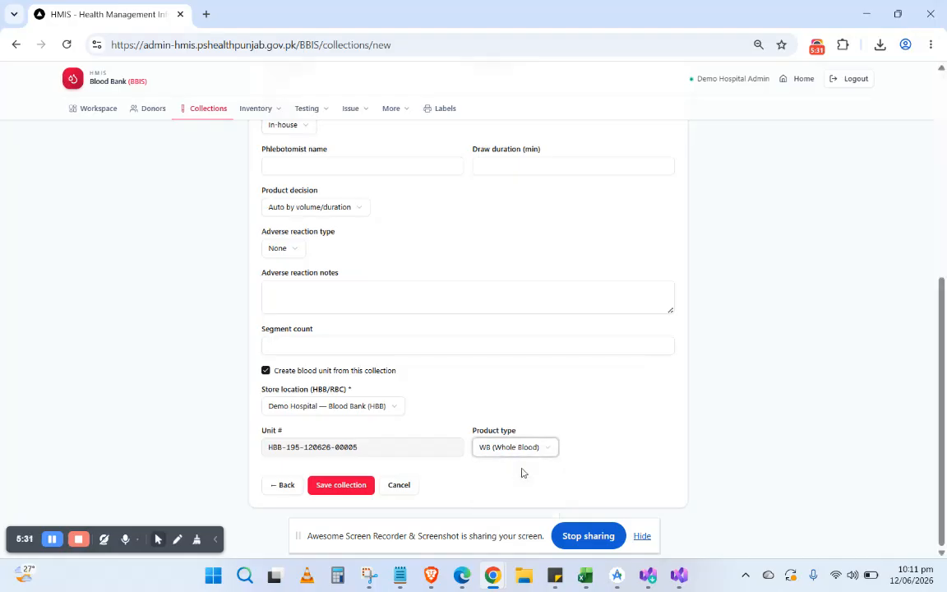
click(334, 487)
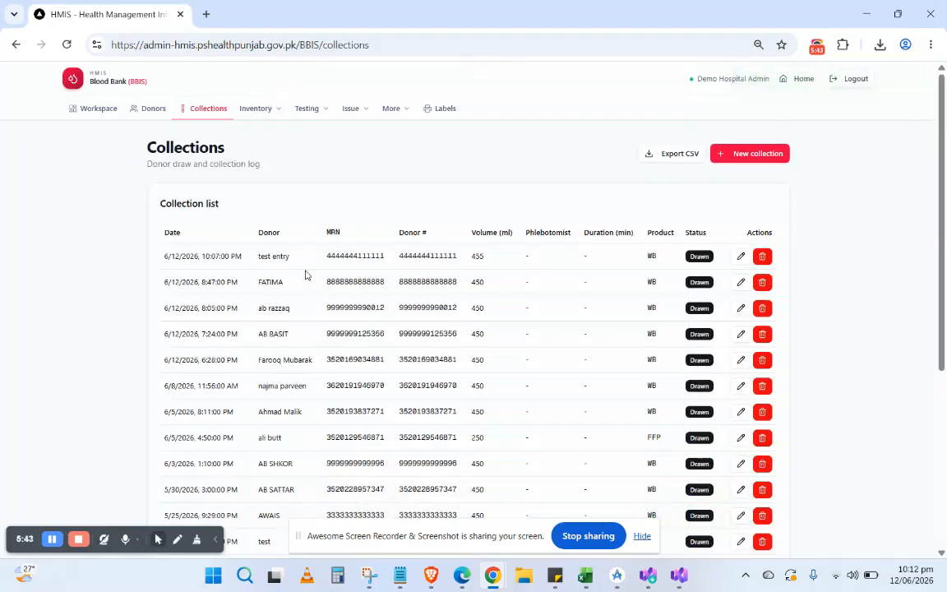
Review the "test entry" donor's new record in the collection list, including its date and MRN
drag(163, 261, 345, 256)
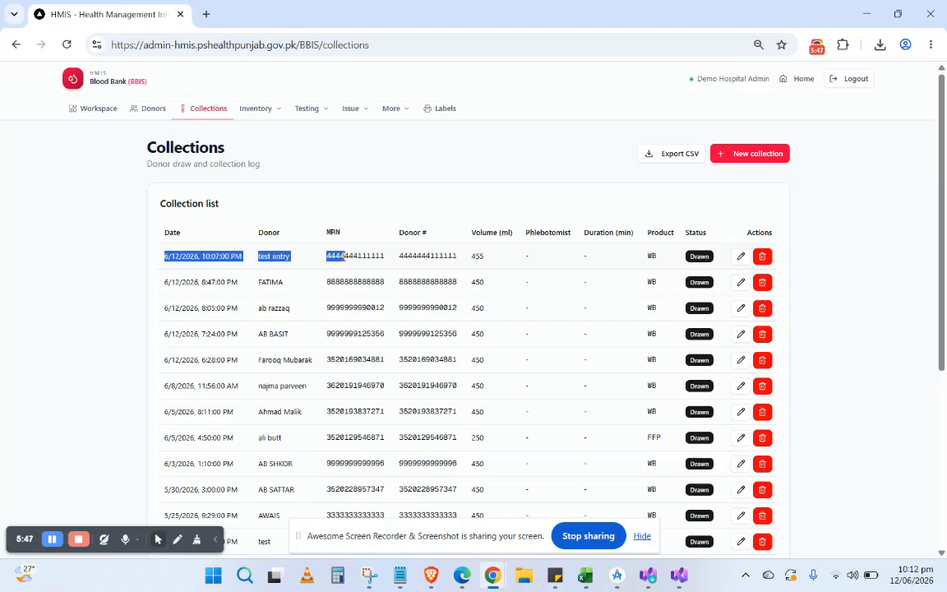
click(343, 257)
double_click(343, 257)
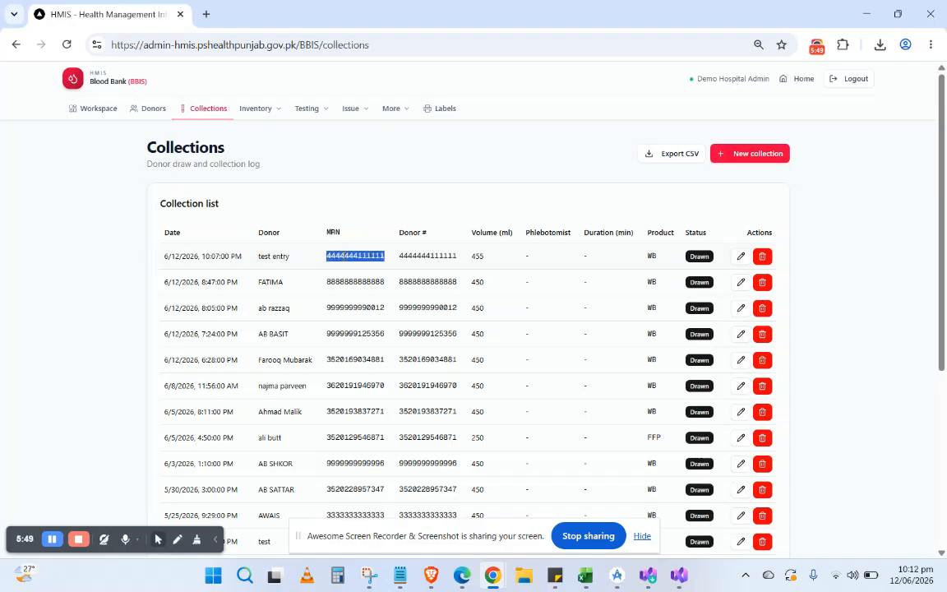
click(298, 199)
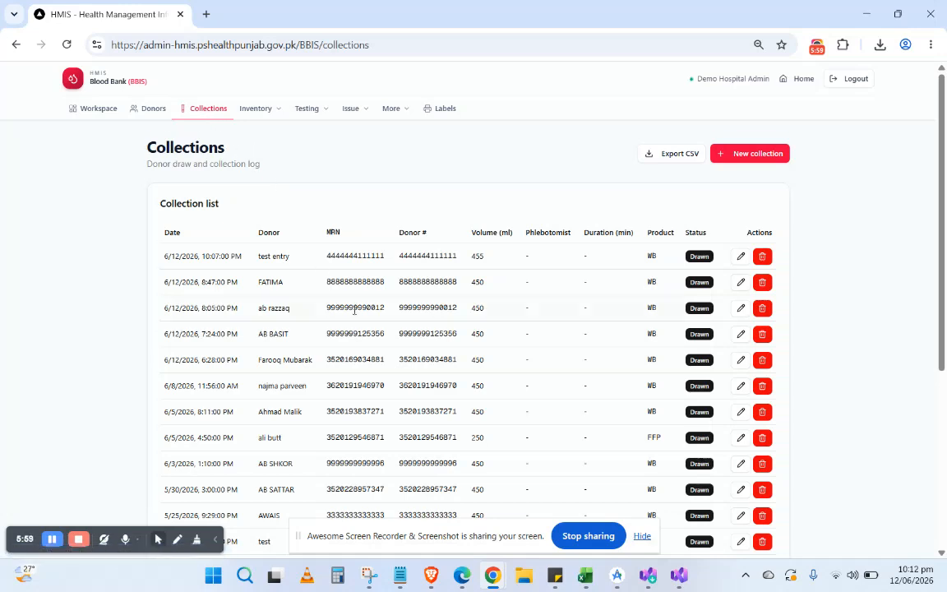
scroll(354, 308, down, 3)
scroll(354, 309, up, 3)
Open the blood unit inventory and look through the units stored at the Demo Hospital blood bank
click(277, 112)
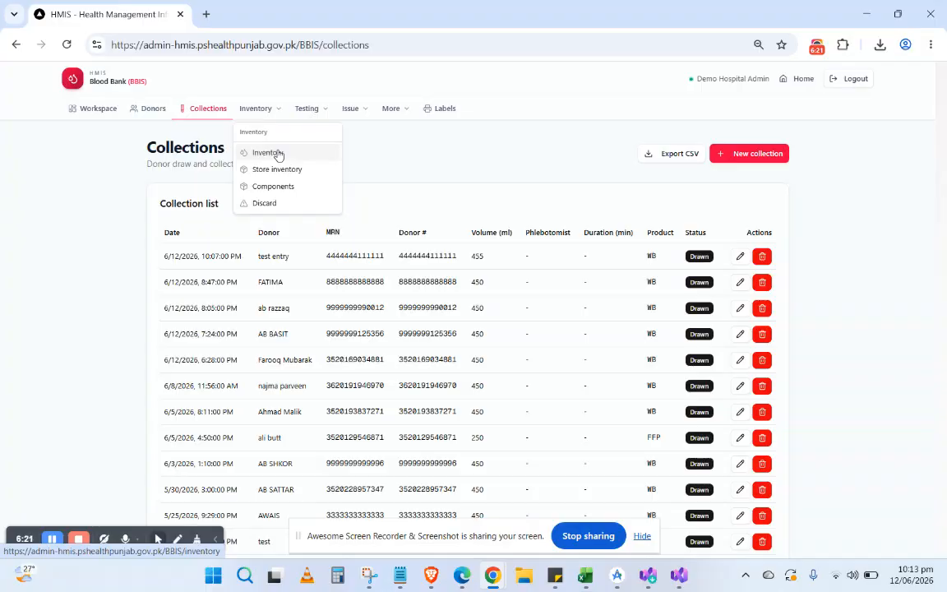
click(277, 153)
scroll(310, 366, down, 4)
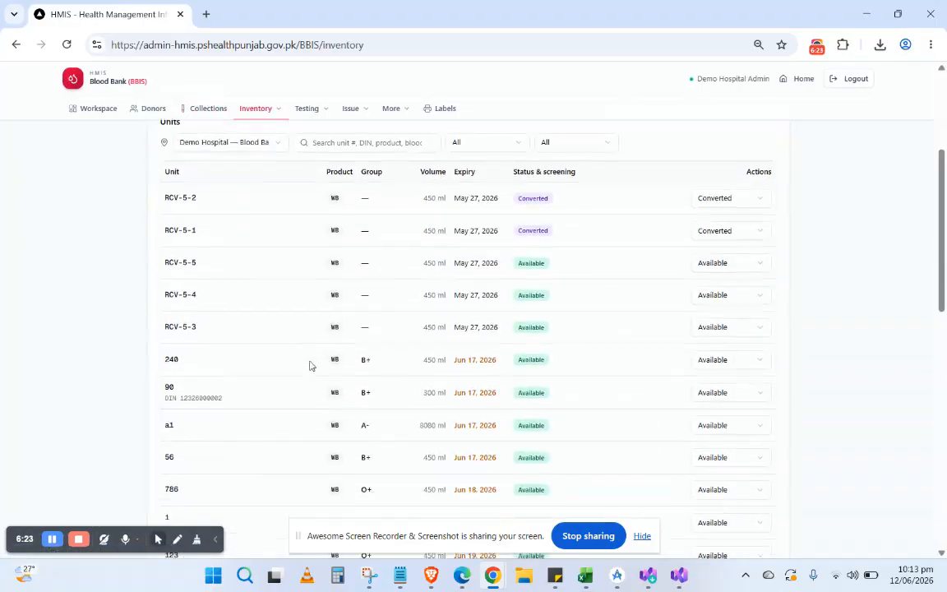
scroll(310, 366, down, 2)
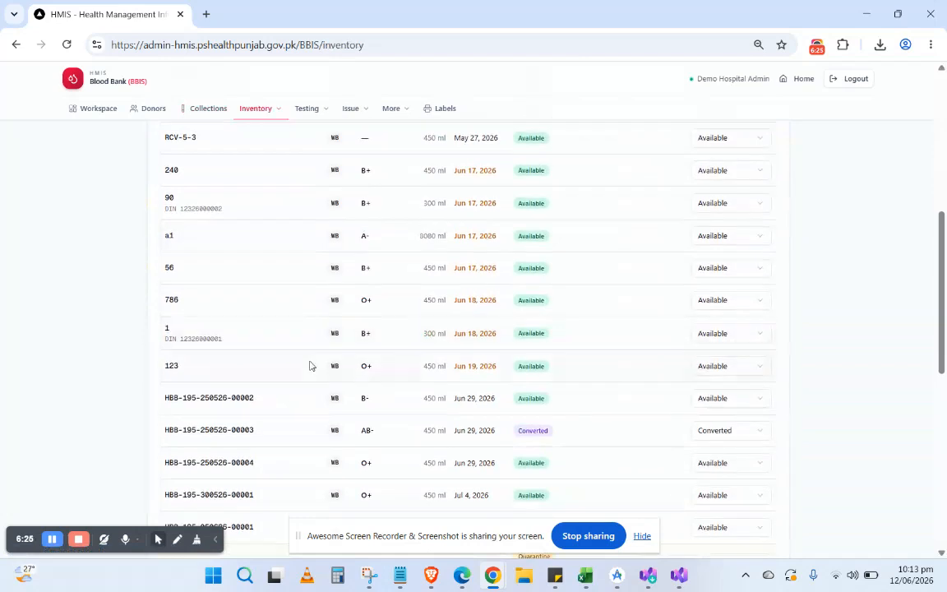
scroll(309, 366, up, 3)
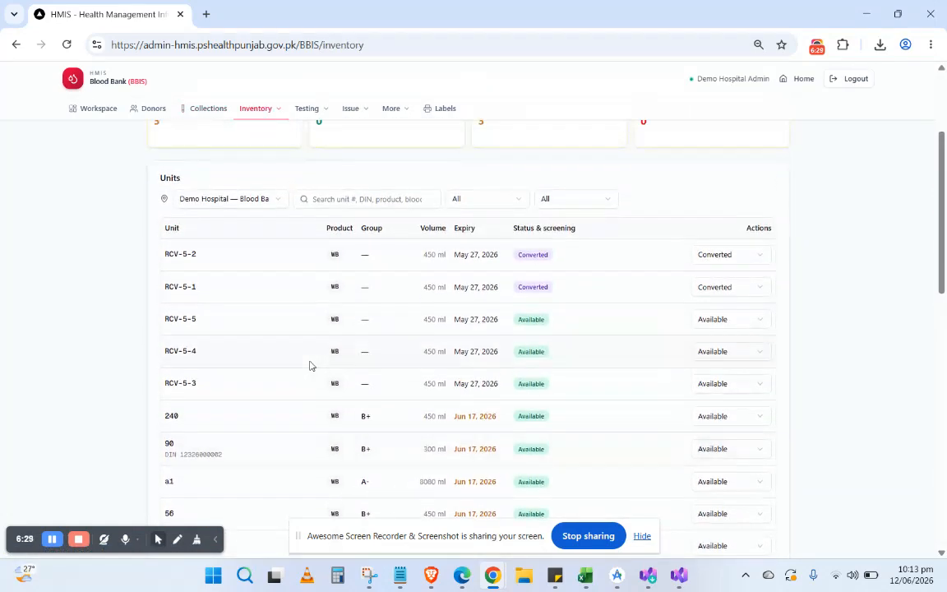
scroll(310, 366, down, 4)
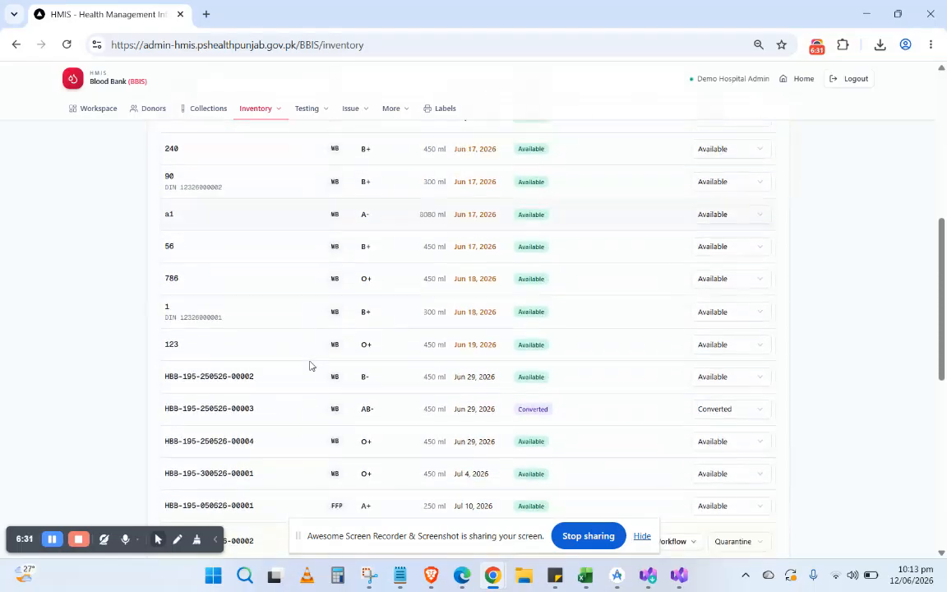
scroll(310, 365, down, 1)
scroll(310, 366, up, 4)
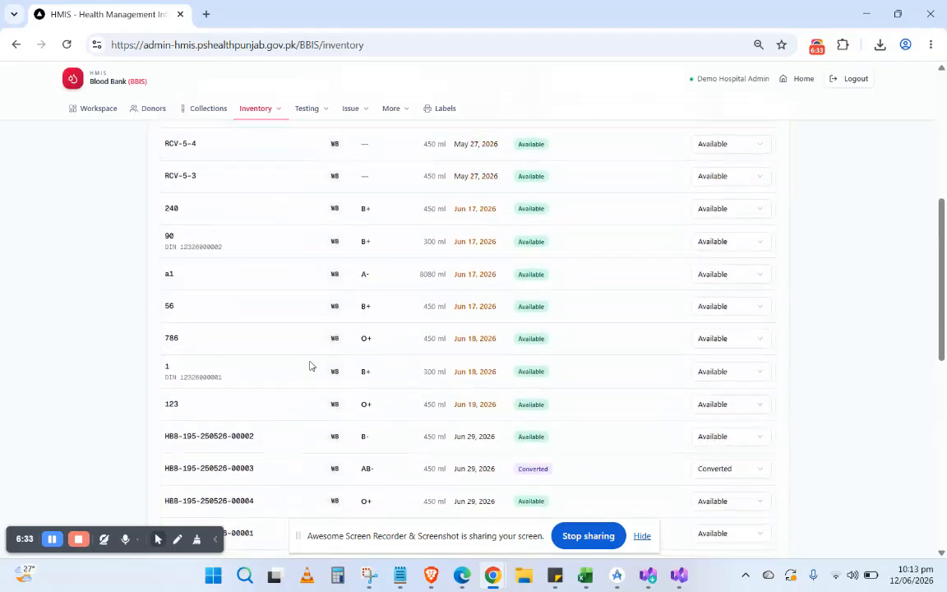
scroll(310, 366, up, 3)
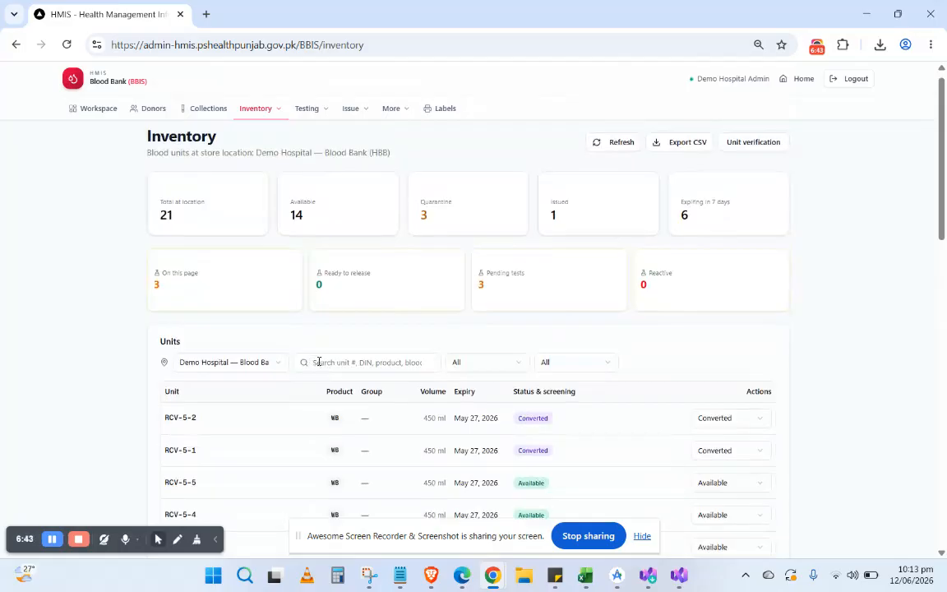
click(318, 362)
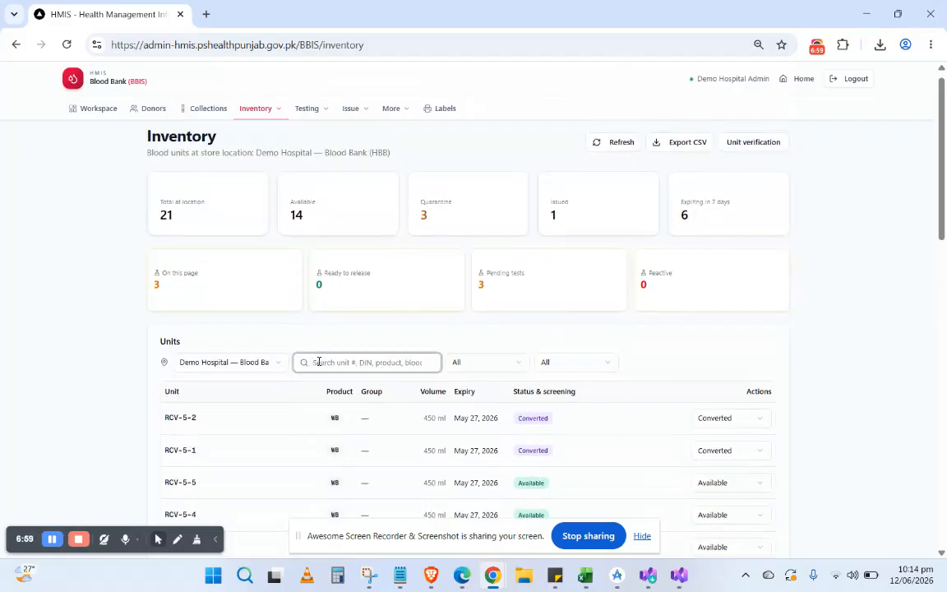
key(ctrl+v)
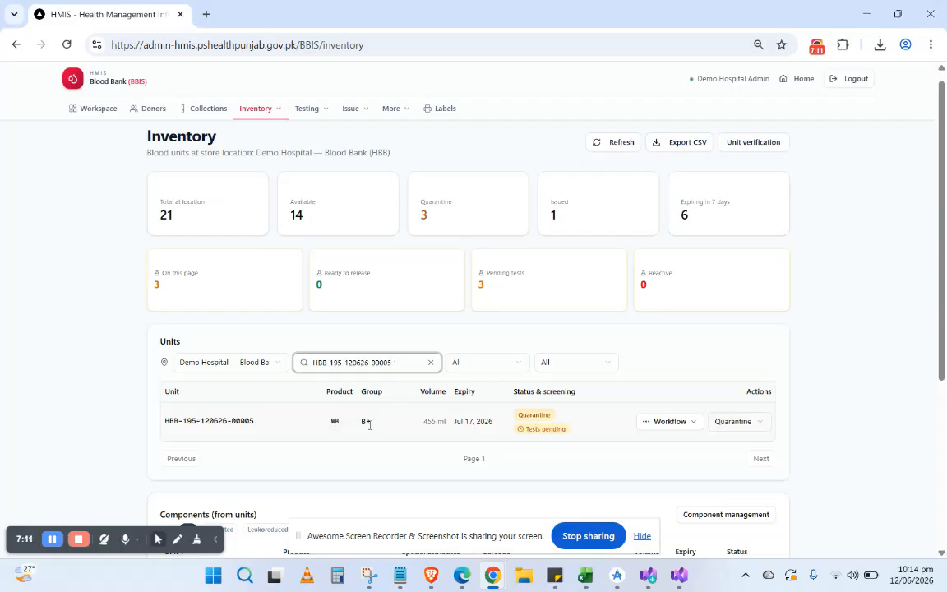
mouse_move(560, 429)
click(48, 536)
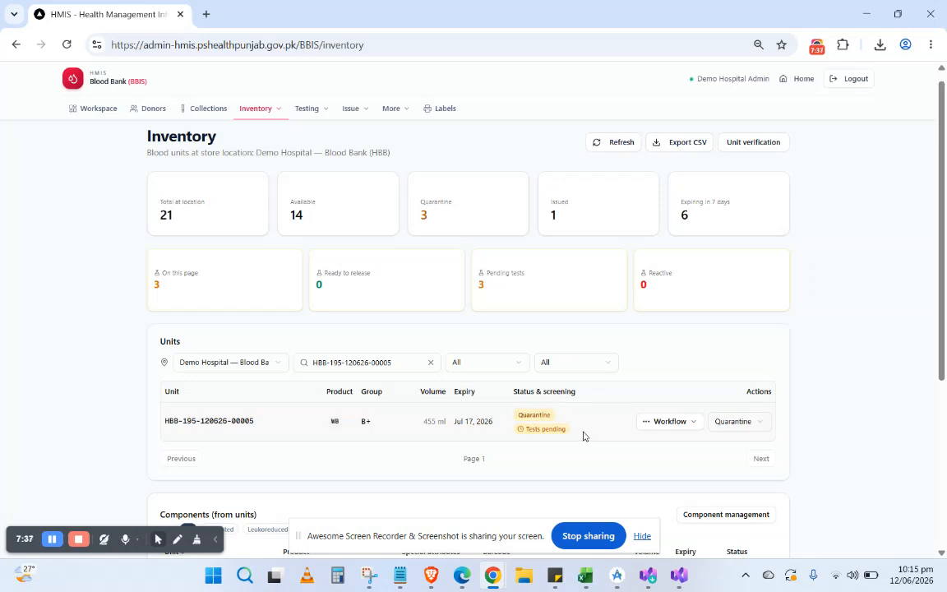
click(676, 423)
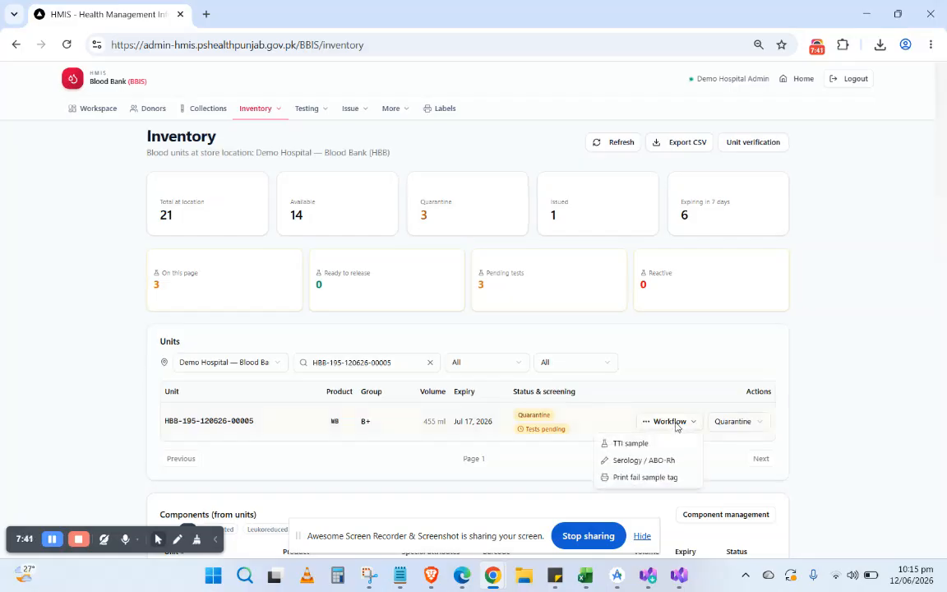